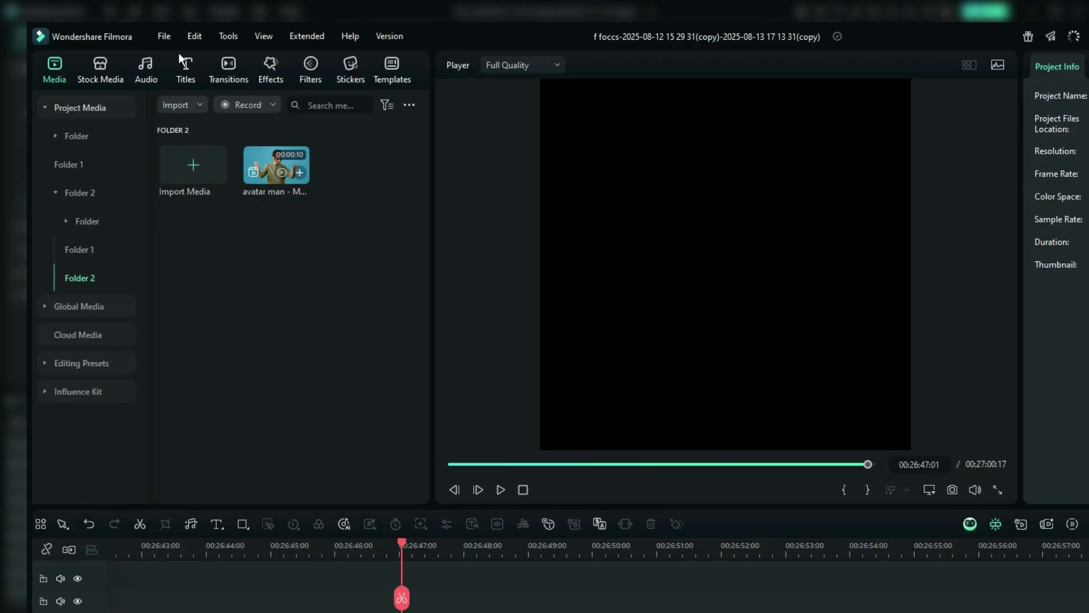
- Set the project's aspect ratio to 1:1 (Instagram) with a 1080x1080 resolution
{"action": "left_click", "coordinate": [156, 30]}
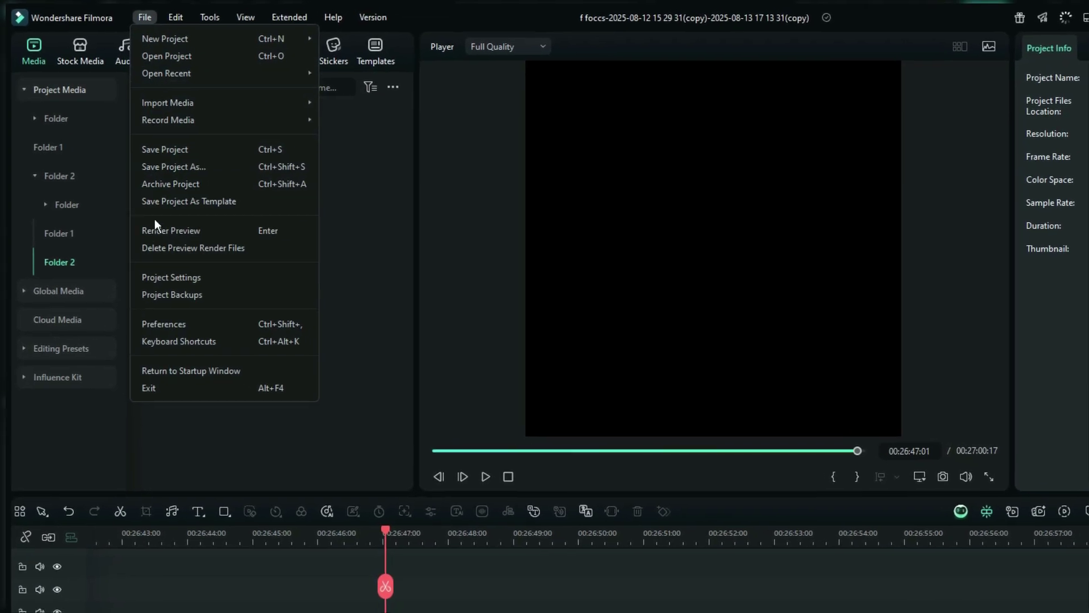
{"action": "left_click", "coordinate": [165, 274]}
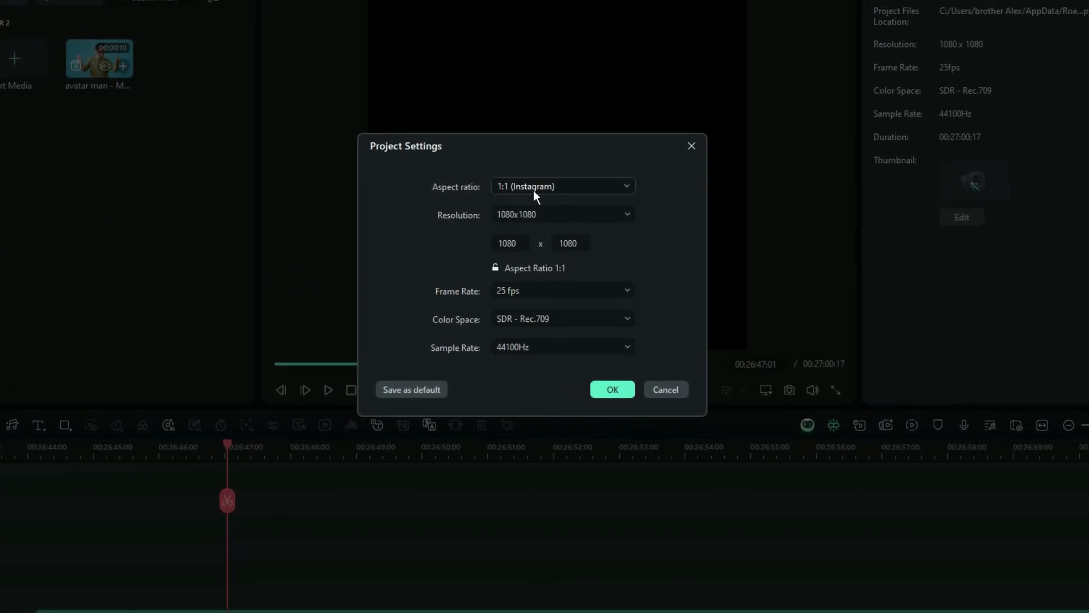
{"action": "left_click", "coordinate": [578, 213]}
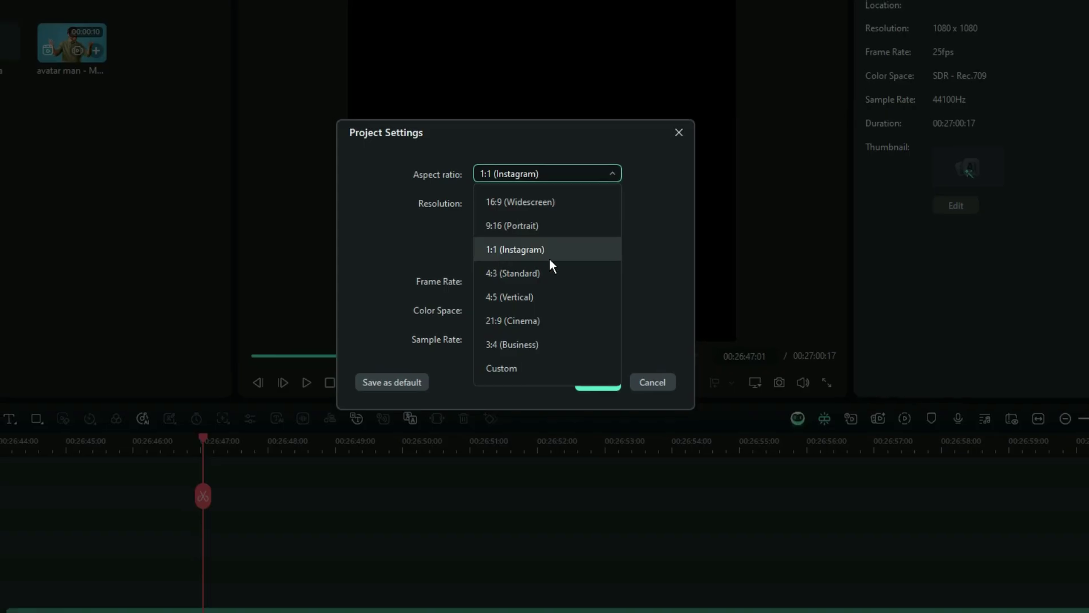
{"action": "left_click", "coordinate": [618, 391]}
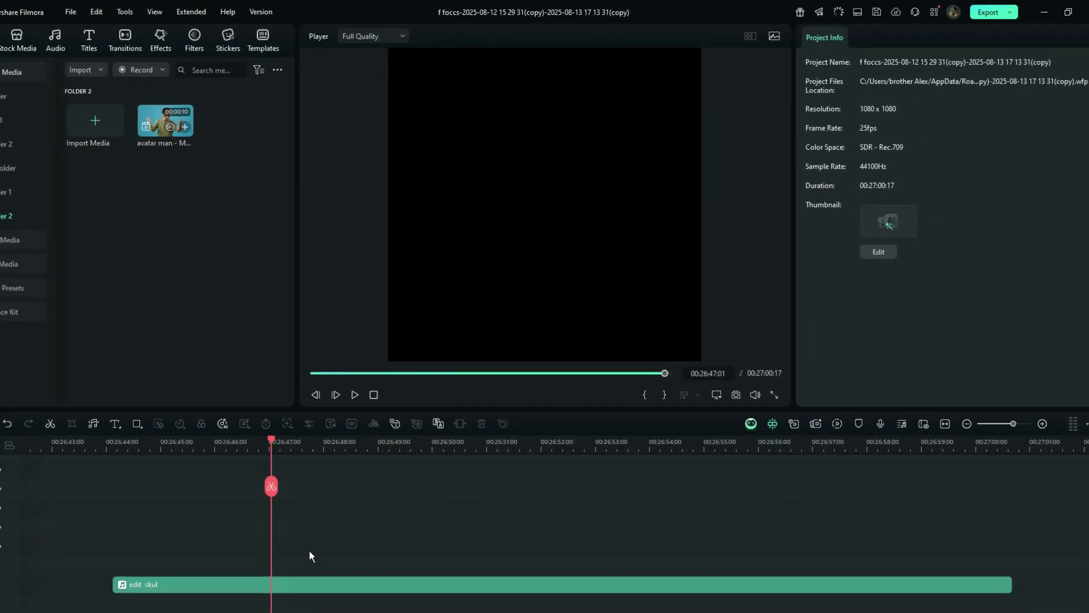
- Run Beat Detection on the edit skul audio clip in the timeline
{"action": "right_click", "coordinate": [300, 580]}
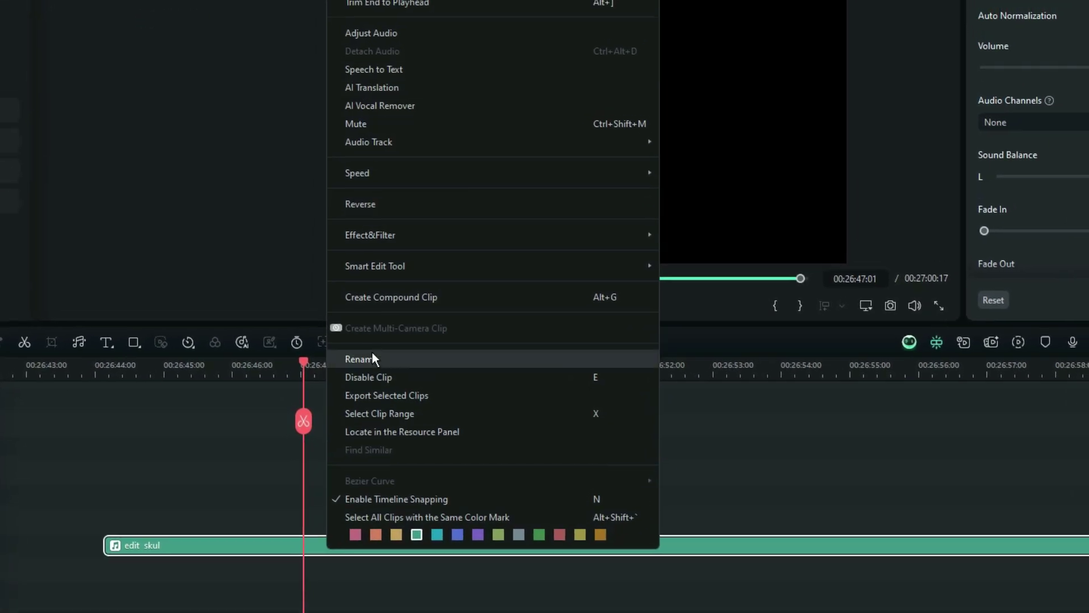
{"action": "mouse_move", "coordinate": [658, 252]}
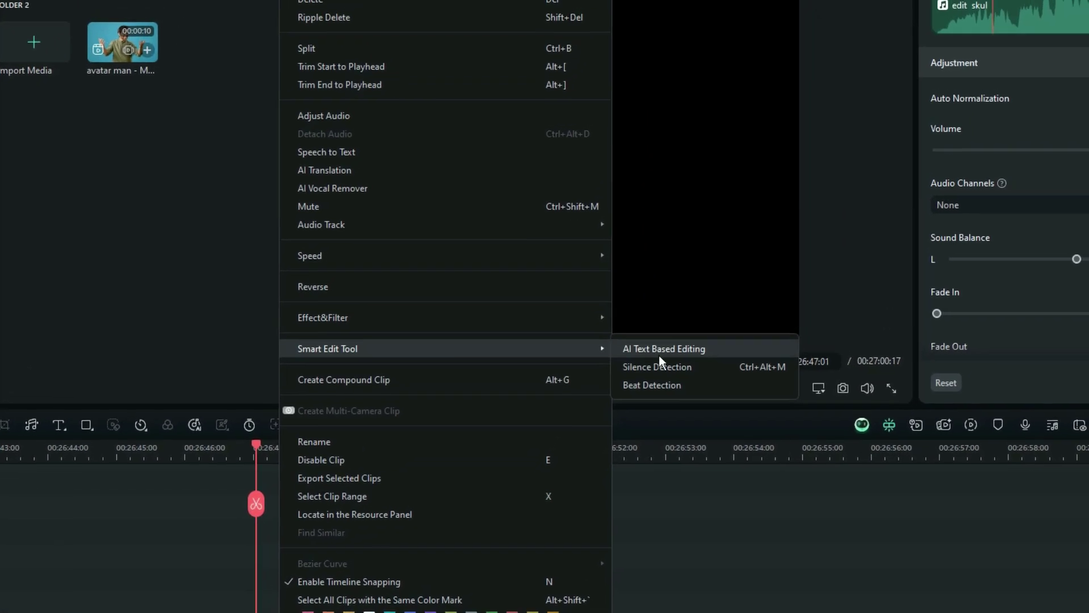
{"action": "left_click", "coordinate": [649, 402]}
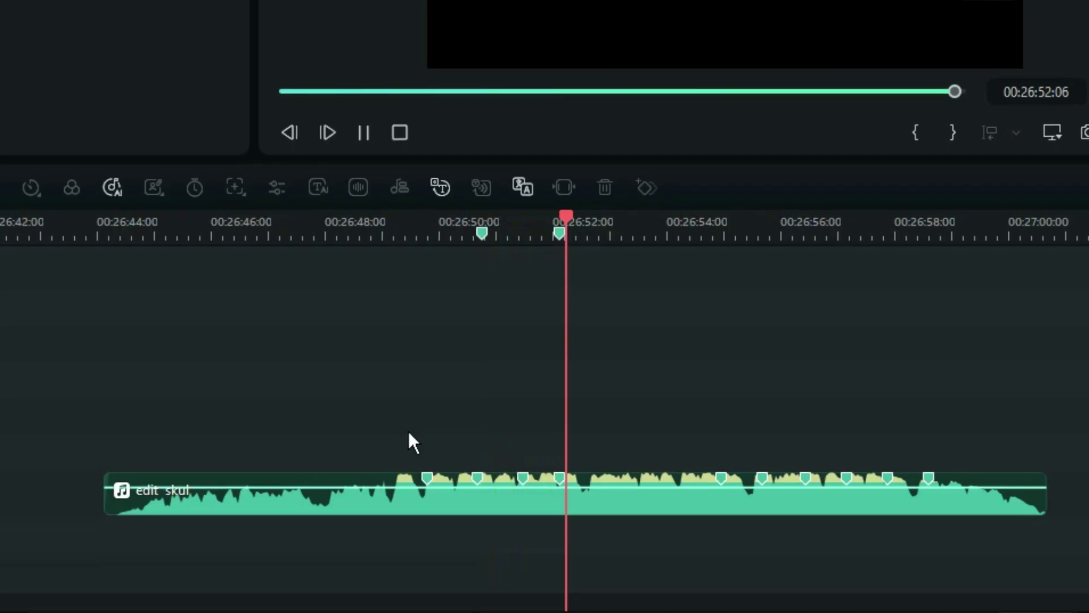
- Add timeline markers on the beats missing from the audio clip during playback, and stop playback
{"action": "key", "text": "m"}
{"action": "key", "text": "m"}
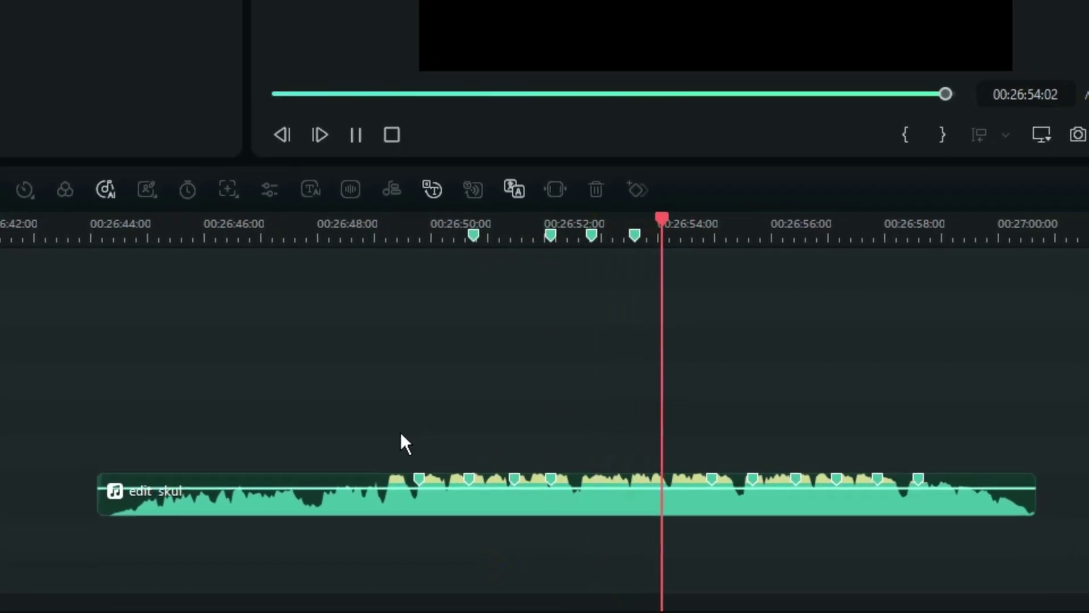
{"action": "key", "text": "space"}
{"action": "left_click", "coordinate": [366, 482]}
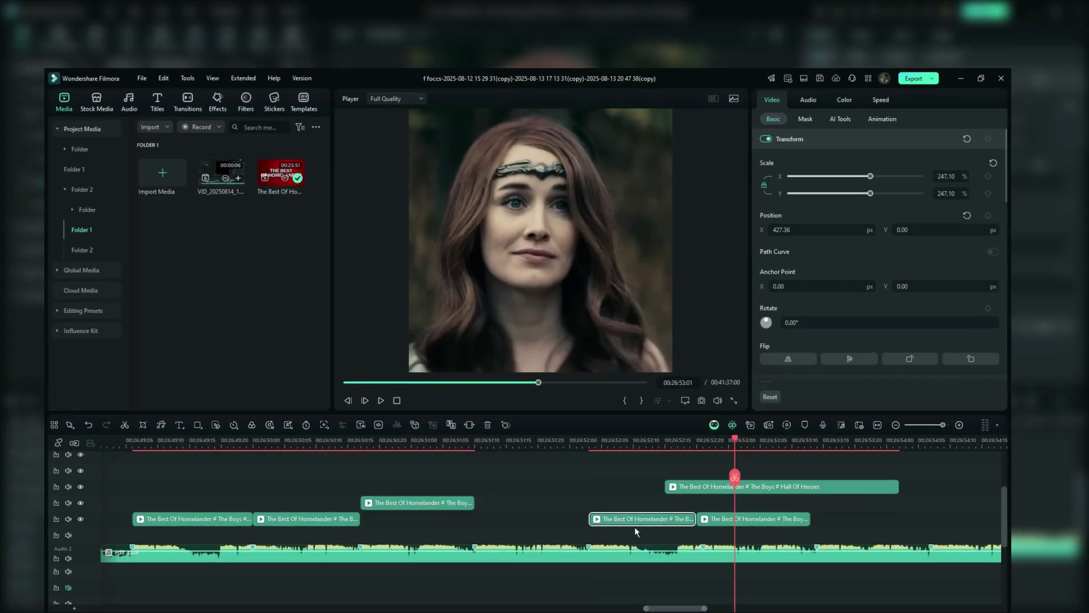
- Split the Homelander footage clips in the timeline at the beat markers
{"action": "scroll", "coordinate": [732, 425], "scroll_direction": "down", "scroll_amount": 4}
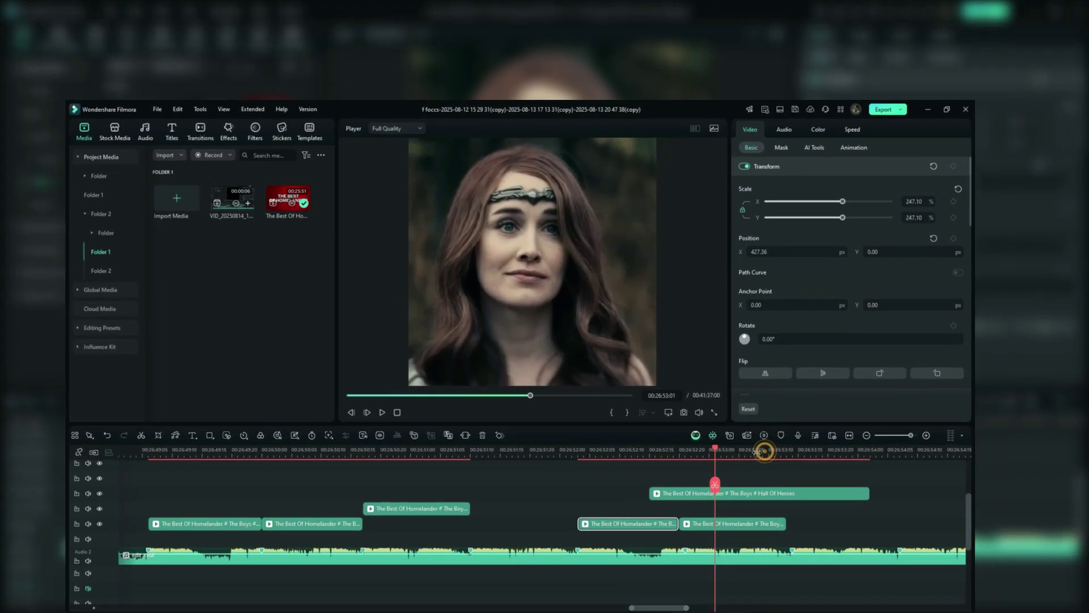
{"action": "scroll", "coordinate": [850, 514], "scroll_direction": "right", "scroll_amount": 1}
{"action": "left_click", "coordinate": [729, 495]}
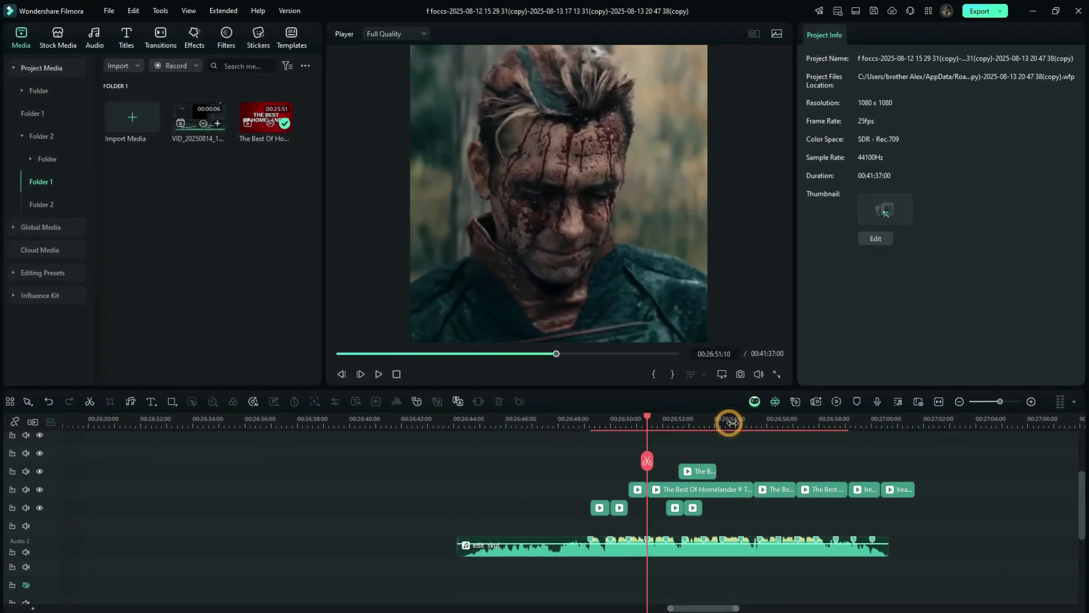
{"action": "left_click_drag", "start_coordinate": [690, 432], "coordinate": [732, 432]}
{"action": "key", "text": "ctrl+b"}
{"action": "key", "text": "ctrl+b"}
{"action": "left_click", "coordinate": [521, 513]}
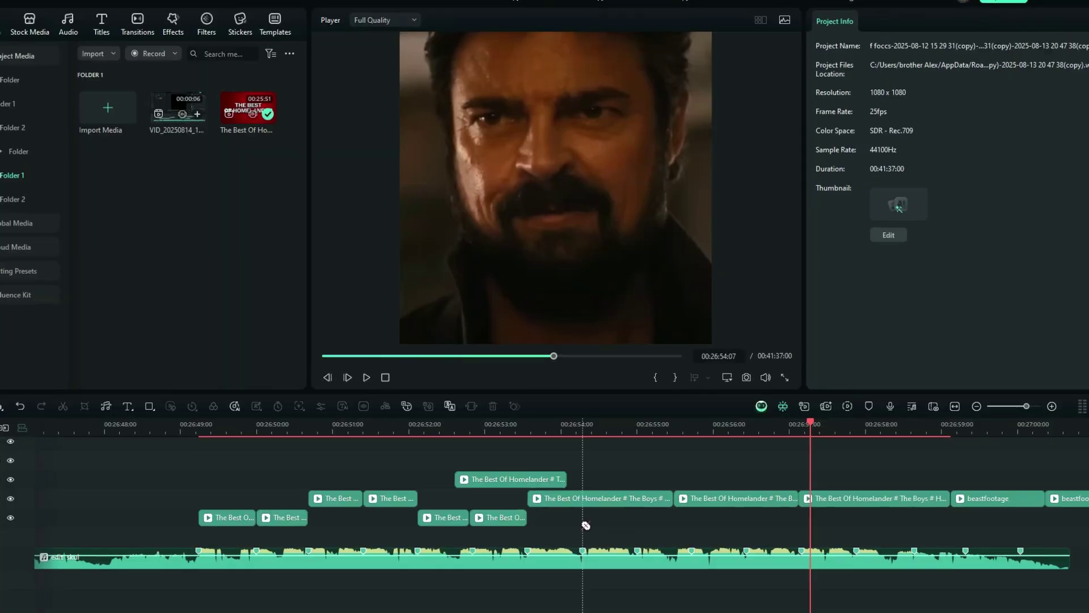
- Cut the section between the 26:54 and 26:55 beat markers out of the long clip and move a later clip toward the gap
{"action": "left_click", "coordinate": [583, 500]}
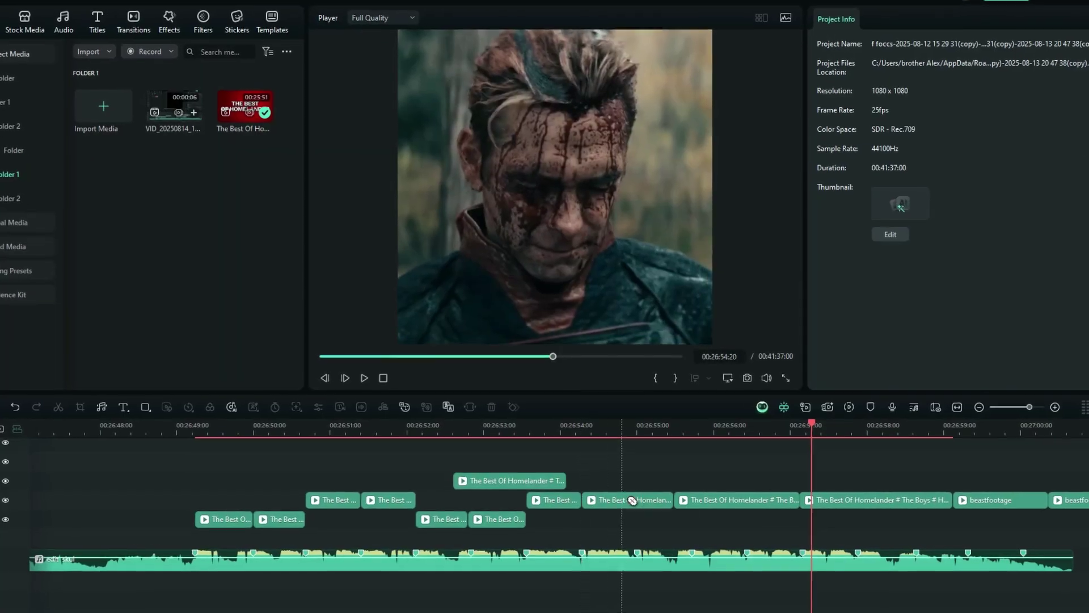
{"action": "left_click", "coordinate": [637, 500]}
{"action": "key", "text": "v"}
{"action": "left_click", "coordinate": [607, 500]}
{"action": "key", "text": "Delete"}
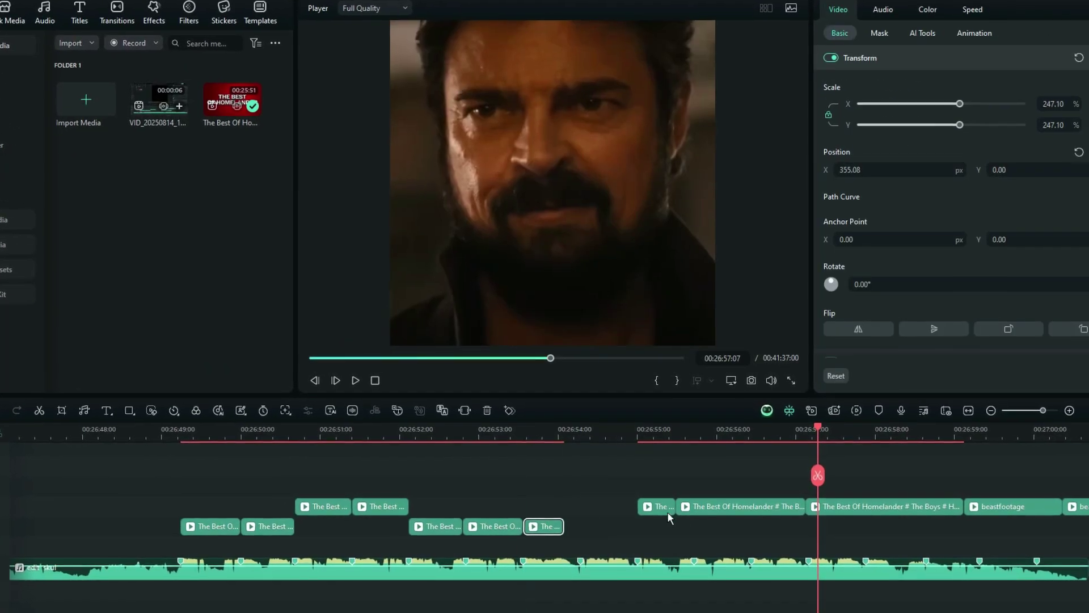
{"action": "left_click_drag", "start_coordinate": [875, 516], "coordinate": [596, 530]}
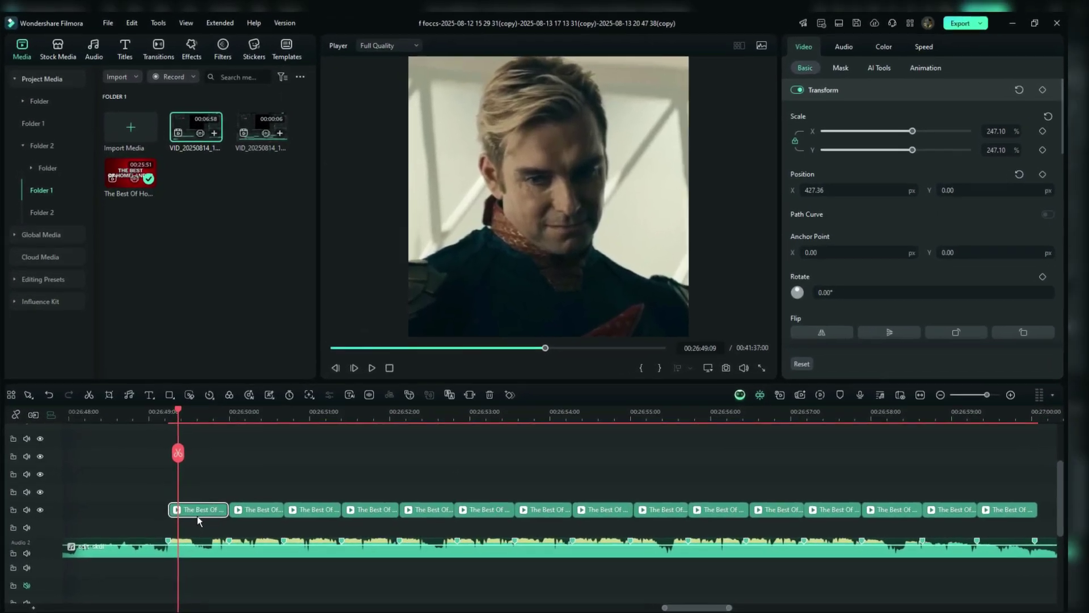
- Open Crop and Zoom for the first clip and set Pan & Zoom to a 1:1 ratio
{"action": "right_click", "coordinate": [199, 513]}
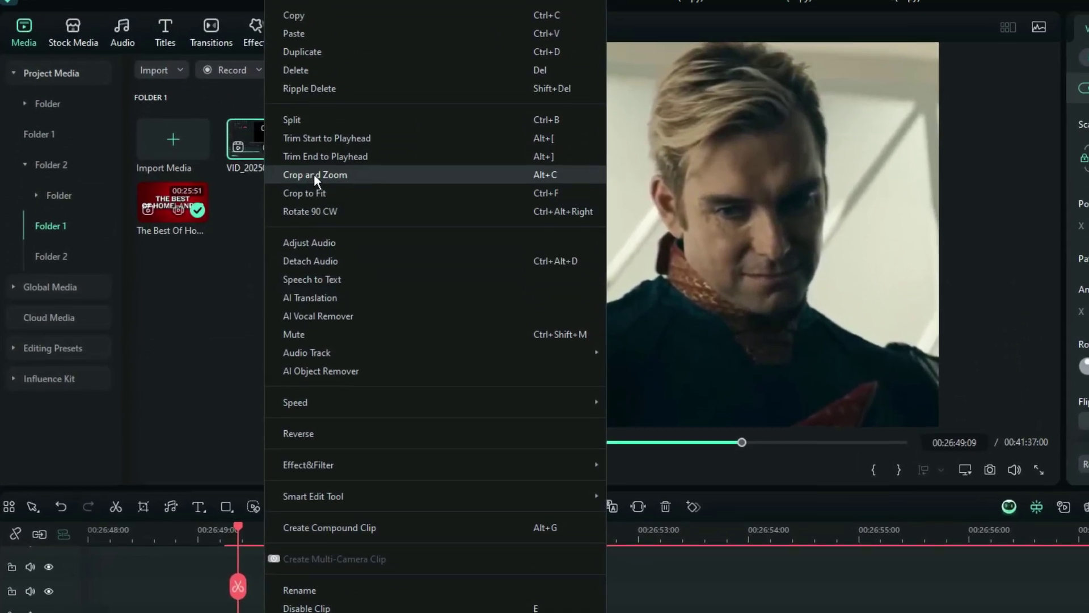
{"action": "left_click", "coordinate": [315, 174]}
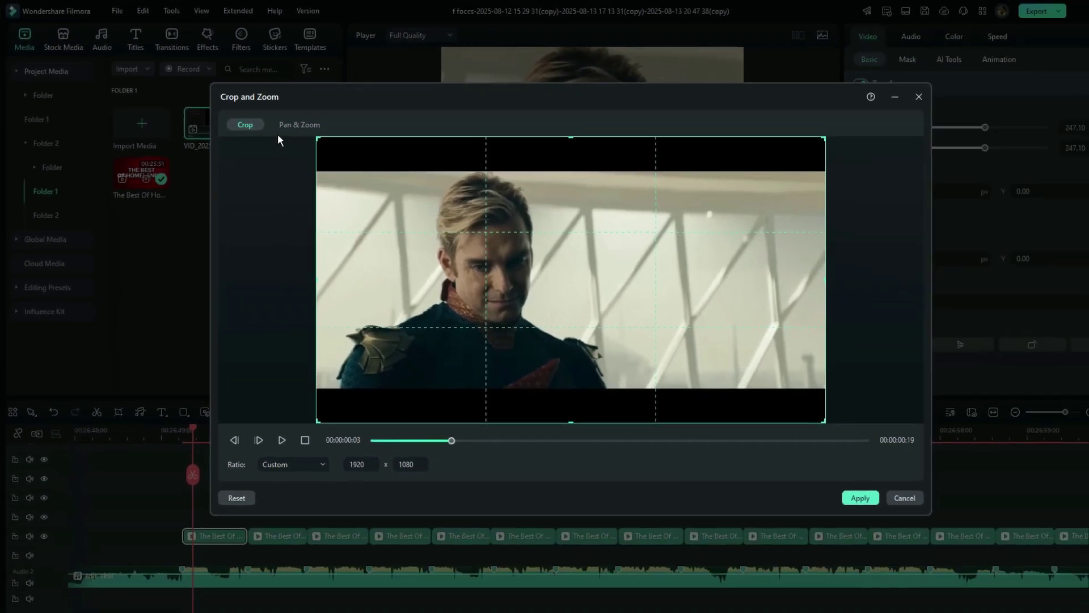
{"action": "left_click", "coordinate": [285, 125]}
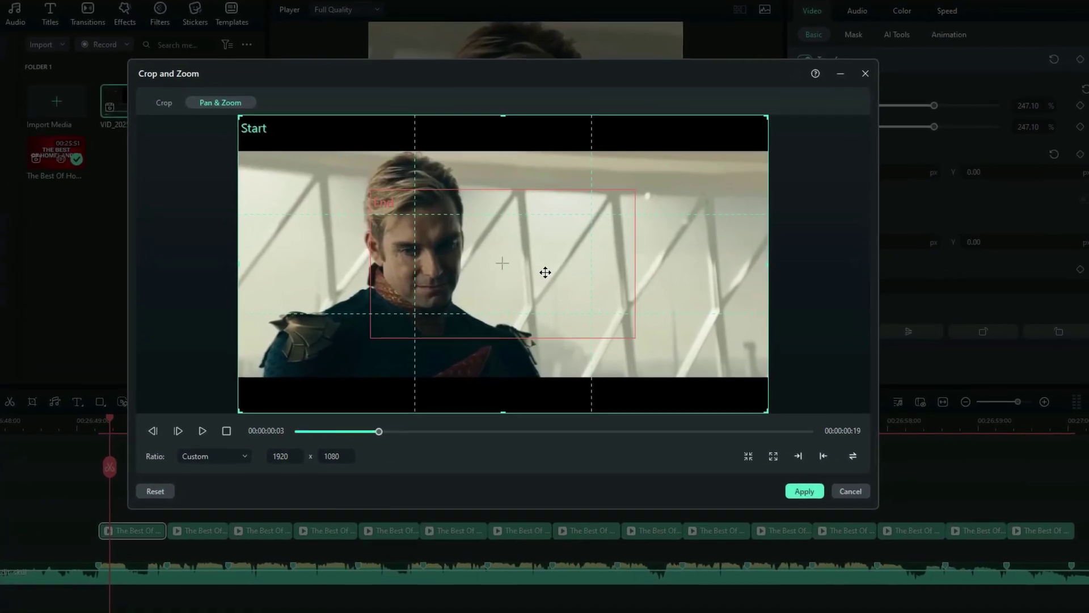
{"action": "left_click", "coordinate": [202, 450]}
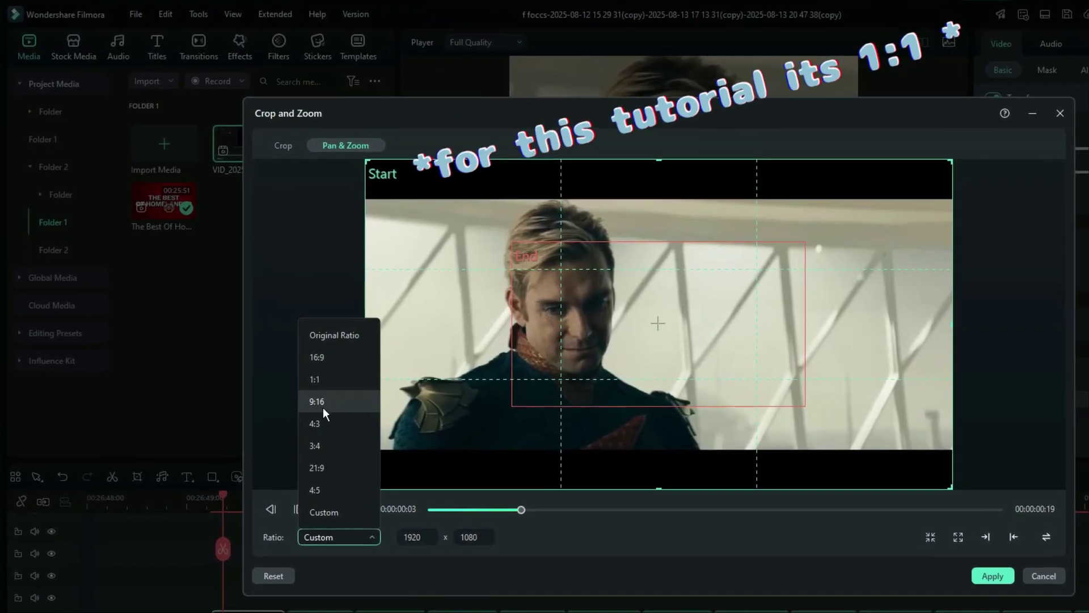
{"action": "left_click", "coordinate": [315, 379]}
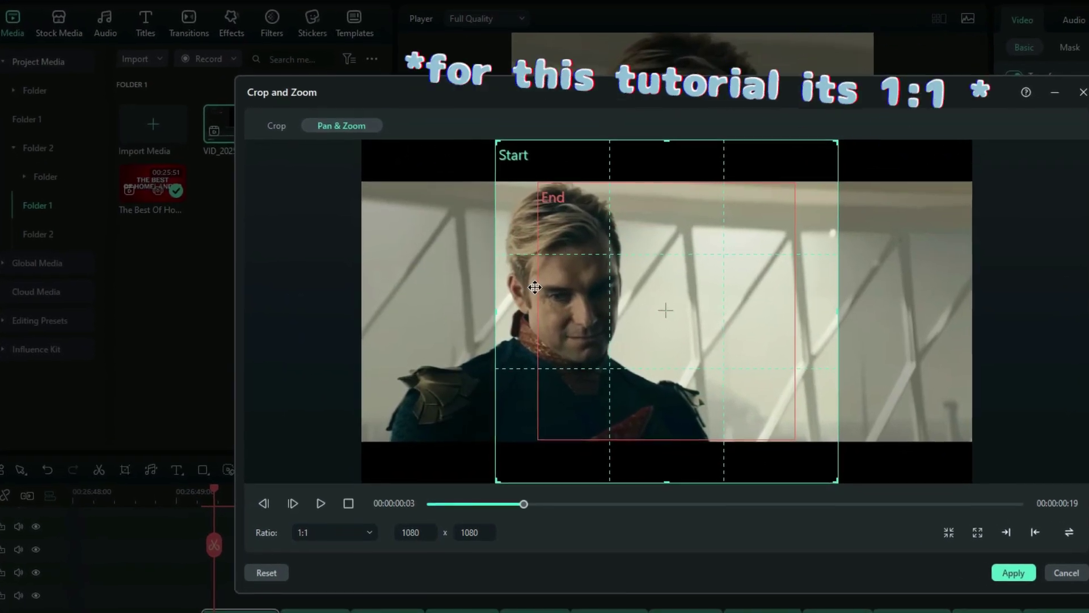
- Position the start frame around the character and shrink the end frame to 642 x 642 centred on his face
{"action": "left_click_drag", "start_coordinate": [511, 288], "coordinate": [469, 295]}
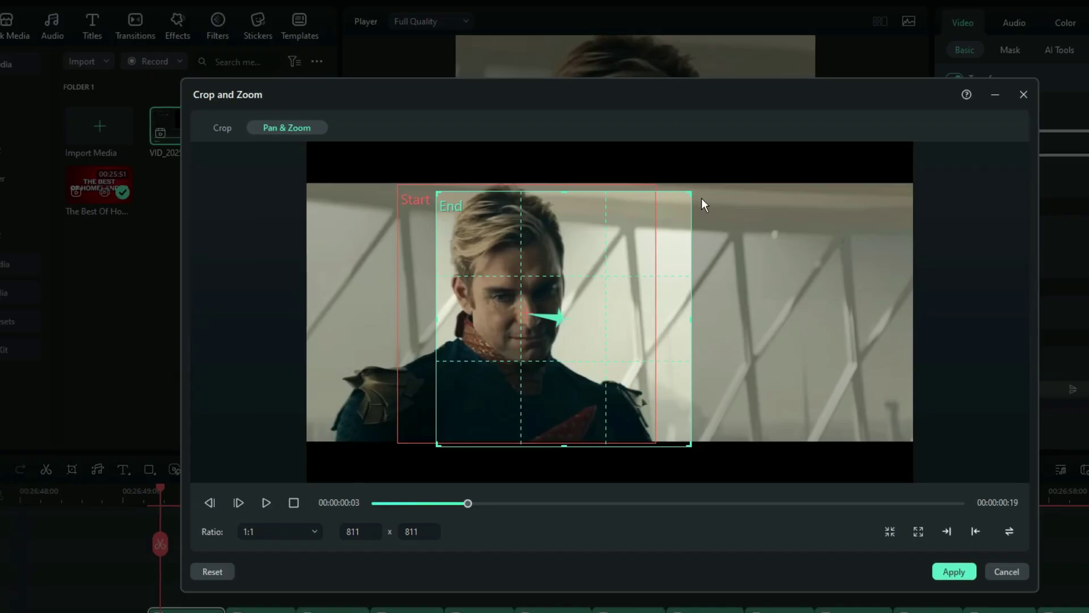
{"action": "left_click_drag", "start_coordinate": [692, 192], "coordinate": [599, 284]}
{"action": "left_click_drag", "start_coordinate": [598, 446], "coordinate": [639, 448]}
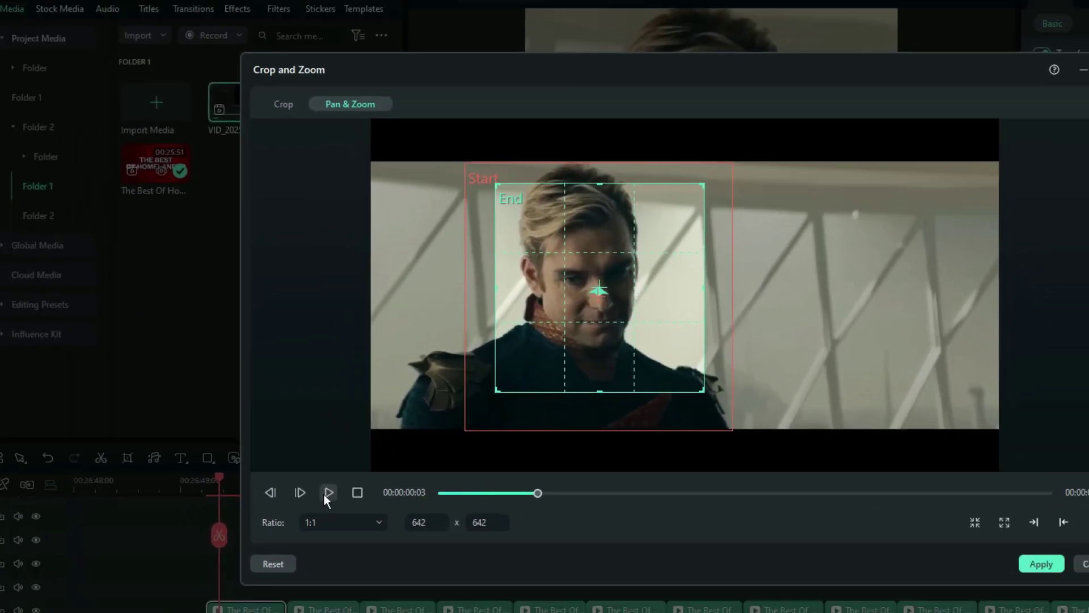
- Preview the first clip's pan and zoom movement from the start frame to the end frame
{"action": "left_click", "coordinate": [286, 512]}
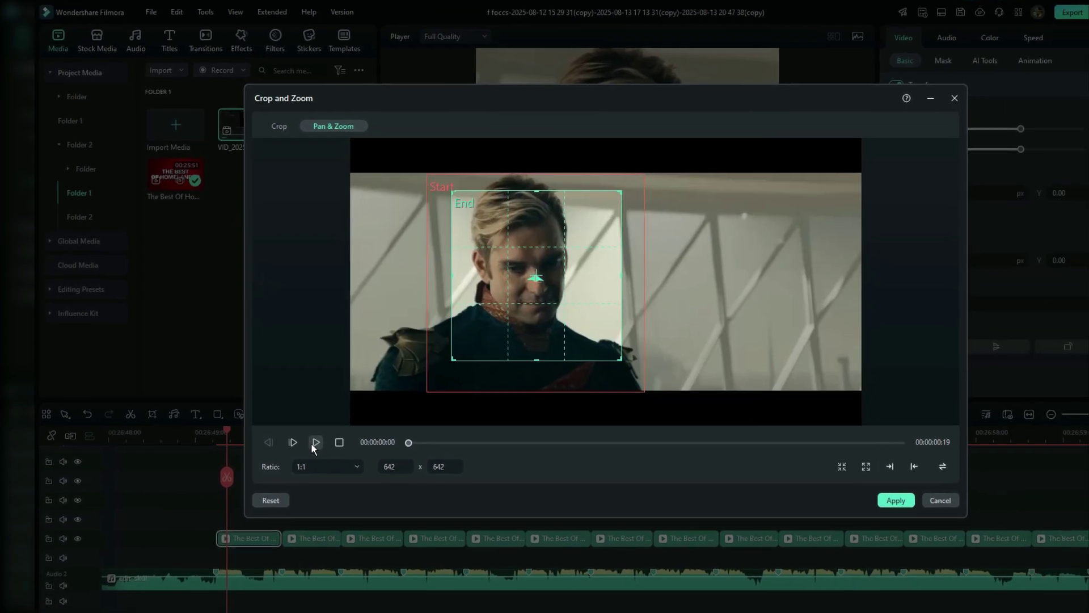
{"action": "left_click", "coordinate": [390, 468]}
{"action": "left_click", "coordinate": [324, 442]}
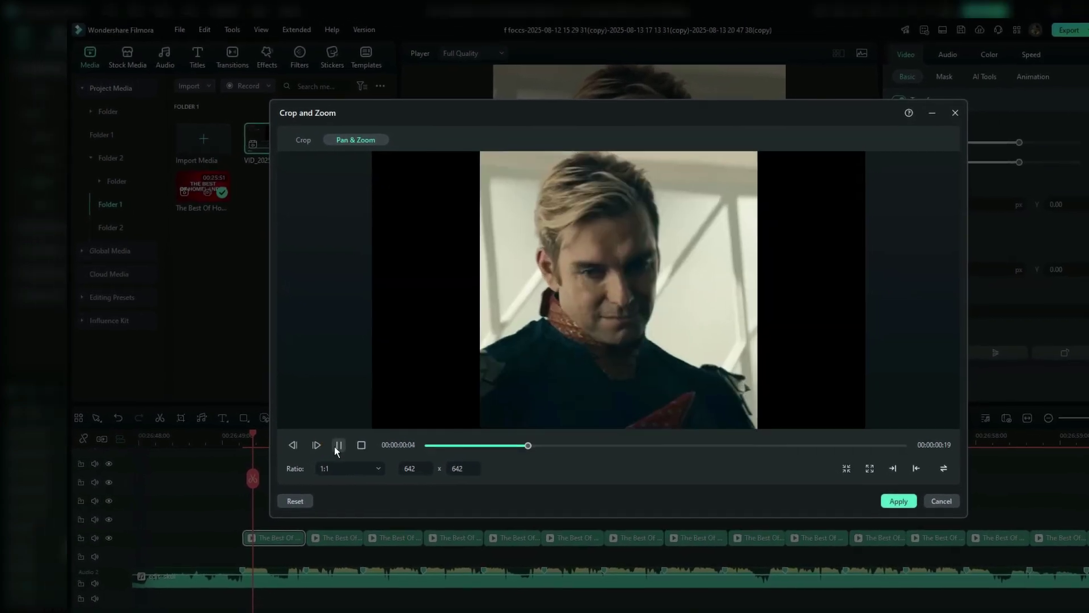
{"action": "left_click", "coordinate": [323, 443]}
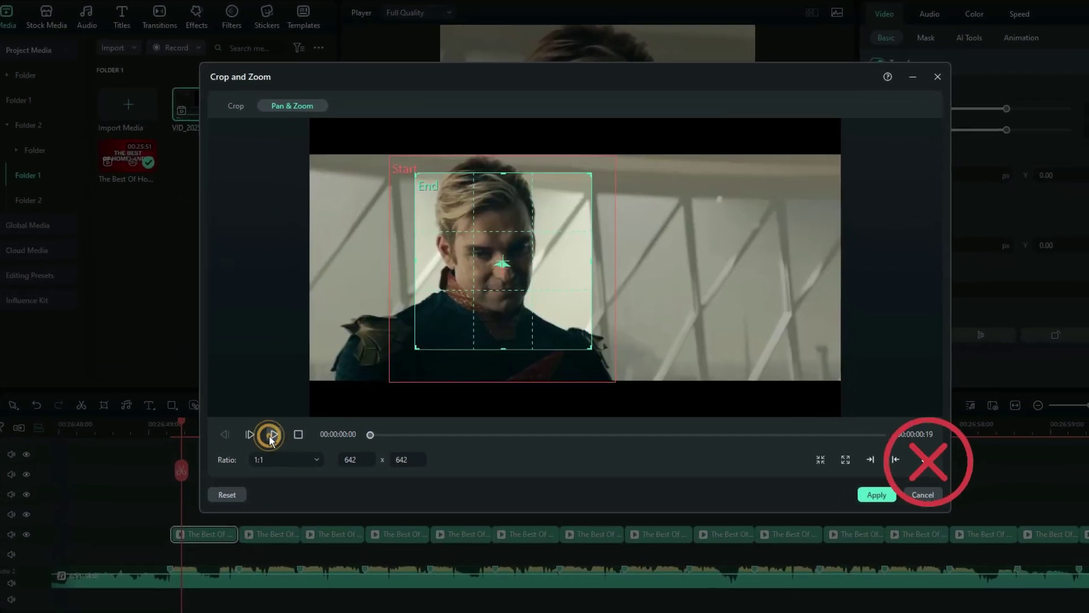
{"action": "left_click", "coordinate": [322, 448]}
{"action": "left_click", "coordinate": [45, 393]}
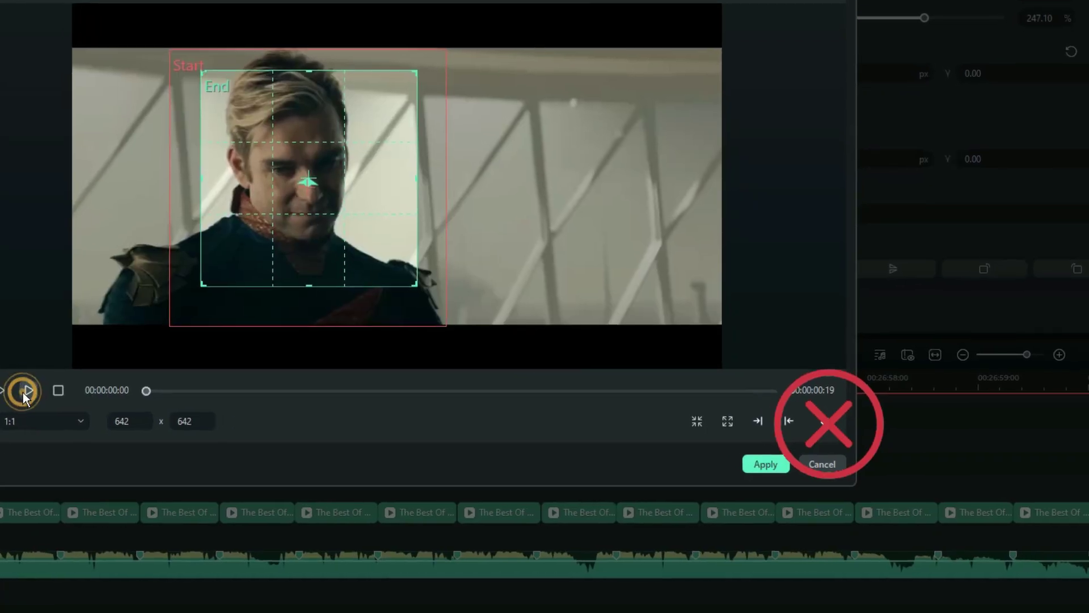
{"action": "left_click", "coordinate": [44, 394]}
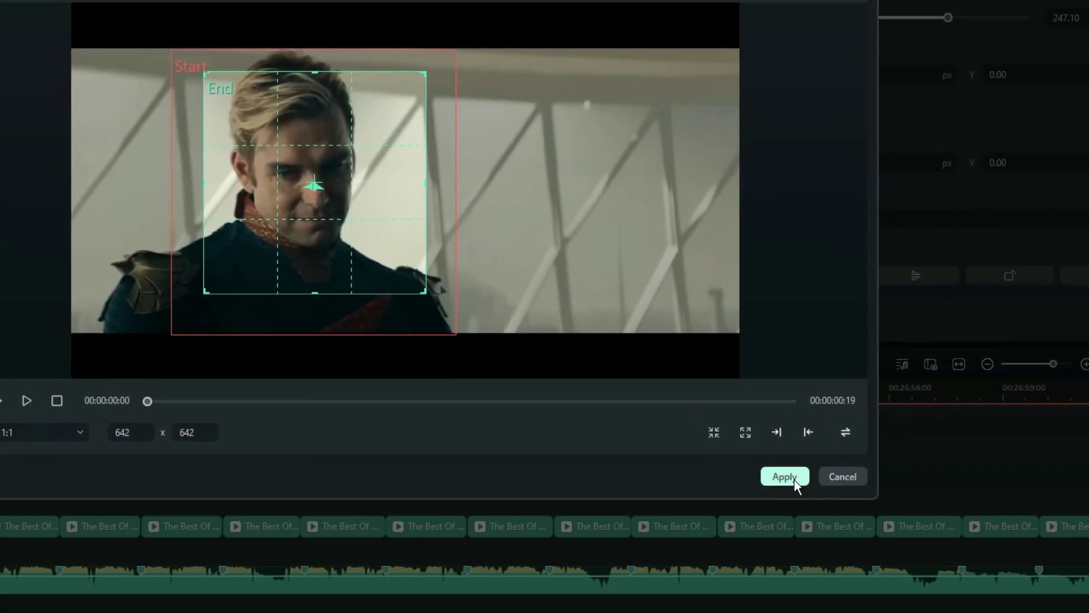
- Apply the pan and zoom to the first clip and play the result in the timeline
{"action": "left_click", "coordinate": [785, 477]}
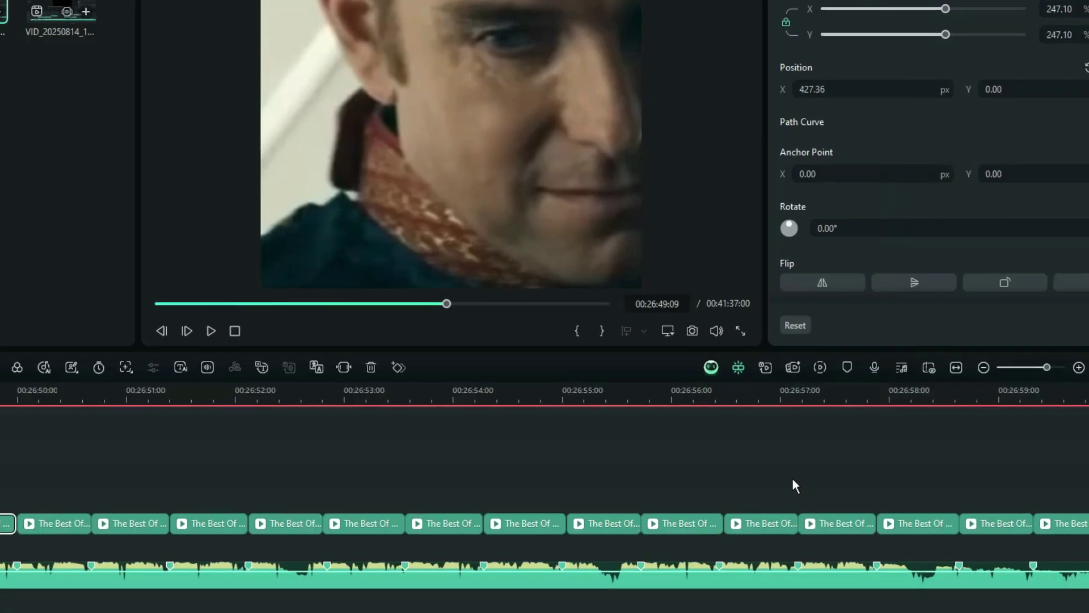
{"action": "left_click", "coordinate": [87, 498]}
{"action": "key", "text": "space"}
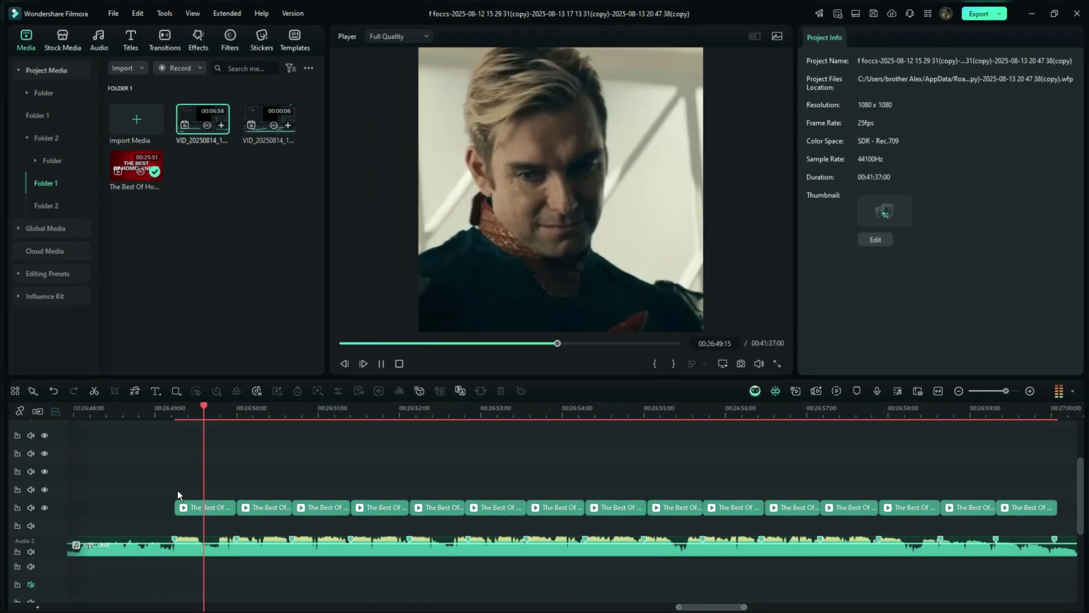
{"action": "left_click", "coordinate": [76, 493]}
{"action": "left_click", "coordinate": [198, 490]}
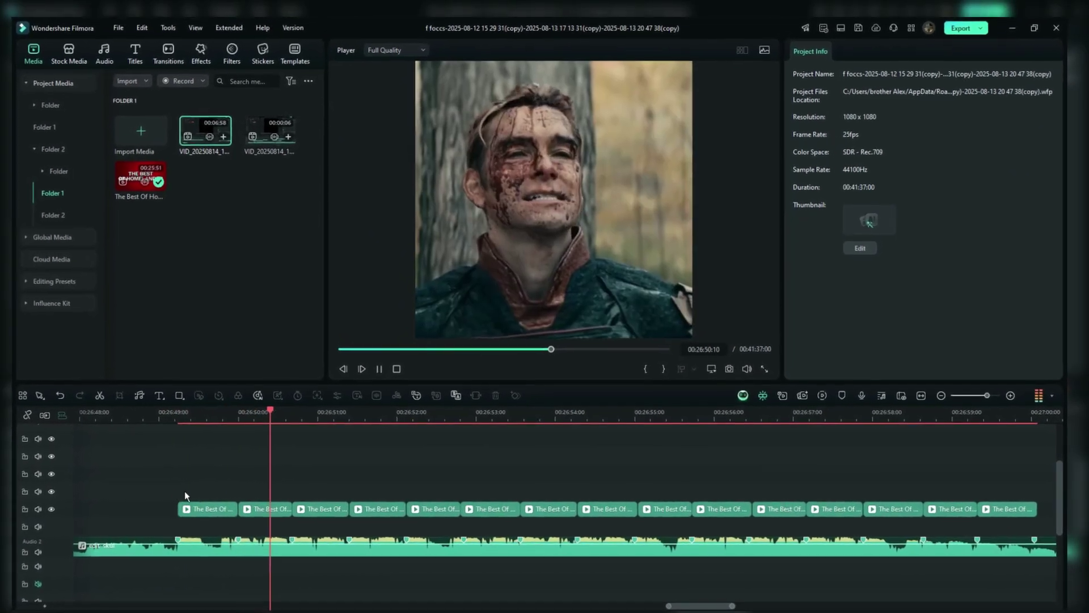
- Copy the effect and filter settings of the first clip on the timeline
{"action": "left_click", "coordinate": [191, 508]}
{"action": "right_click", "coordinate": [207, 506]}
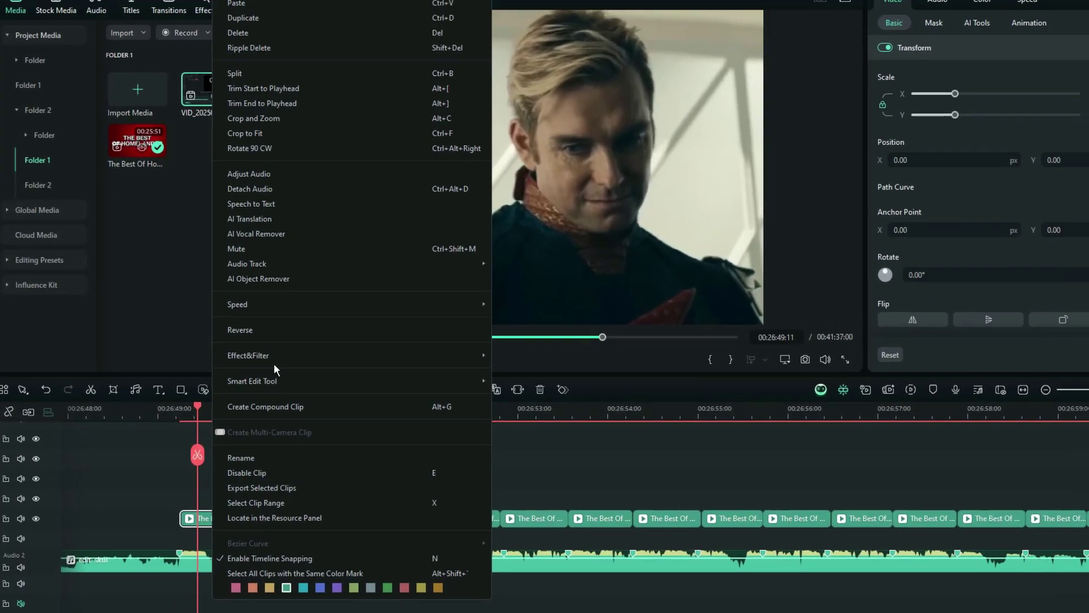
{"action": "mouse_move", "coordinate": [288, 335]}
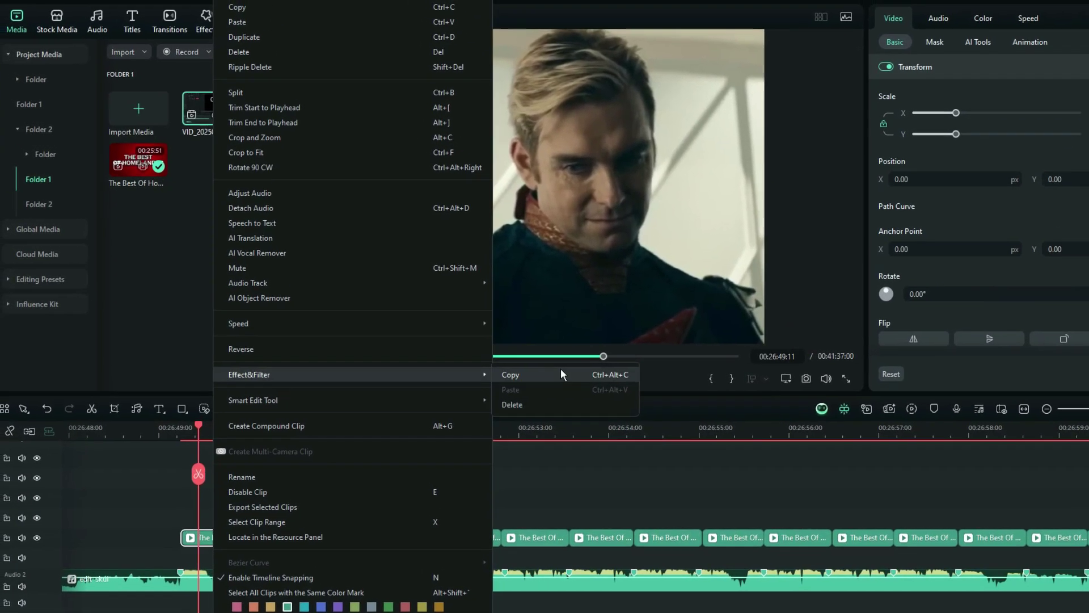
{"action": "left_click", "coordinate": [556, 369]}
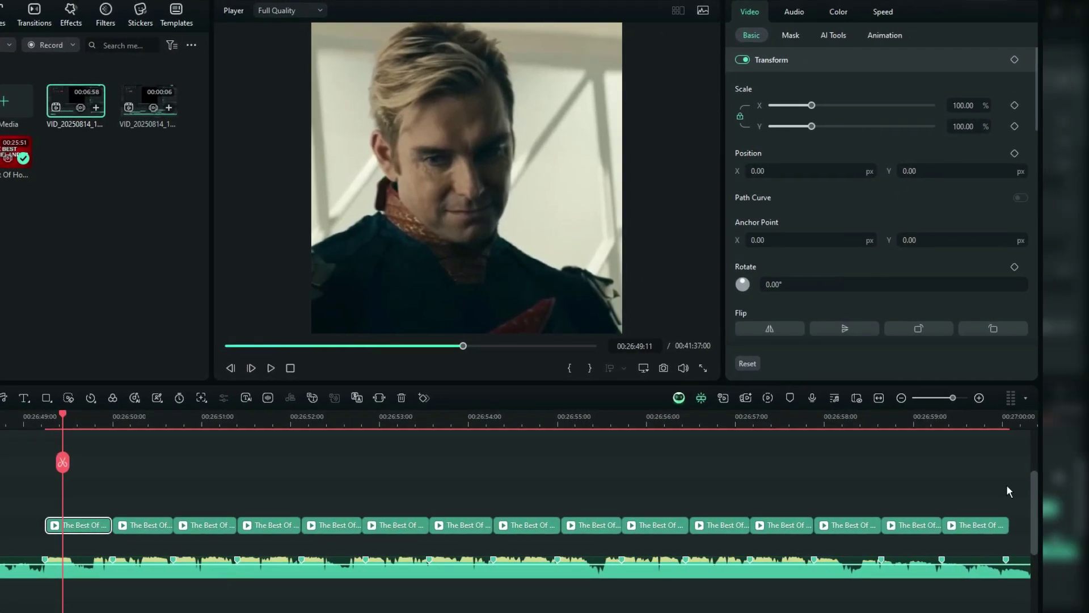
- Select all the clips after the first one and paste the copied effect settings onto them
{"action": "left_click_drag", "start_coordinate": [1007, 491], "coordinate": [782, 518]}
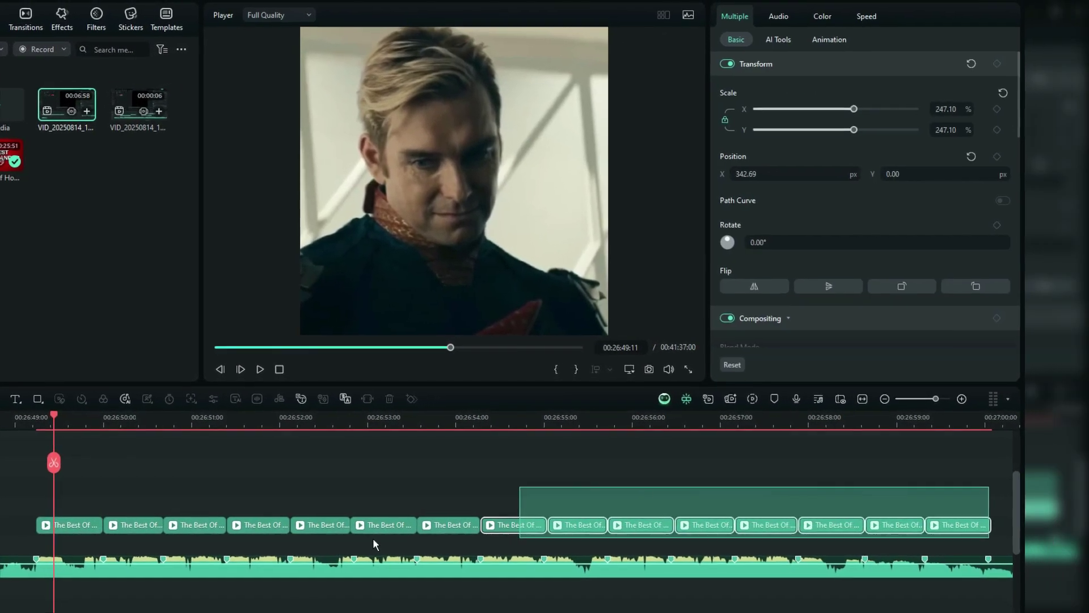
{"action": "left_click_drag", "start_coordinate": [374, 543], "coordinate": [147, 536]}
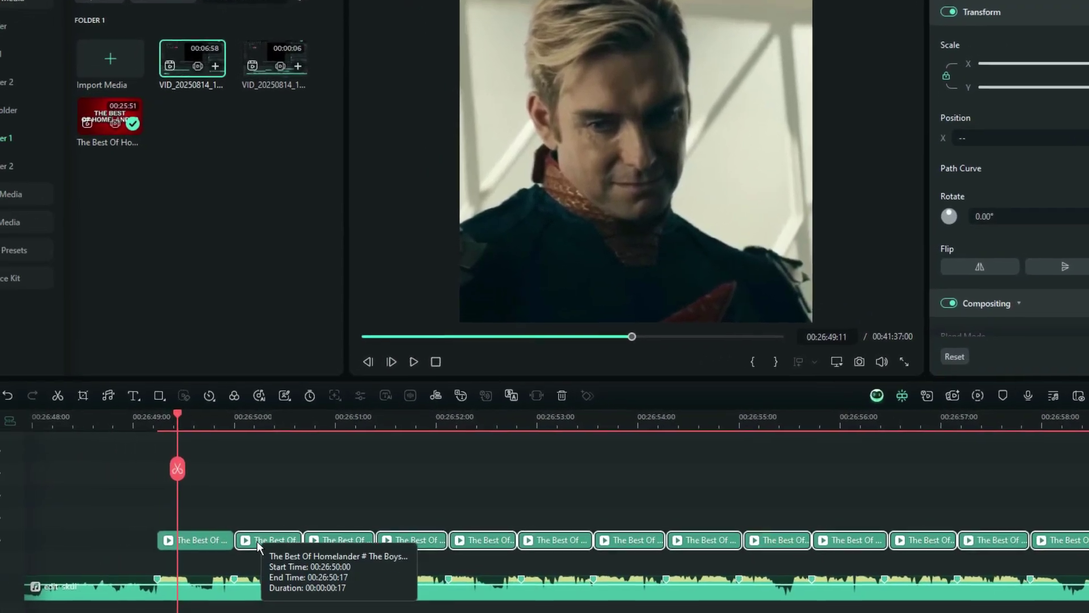
{"action": "right_click", "coordinate": [257, 541]}
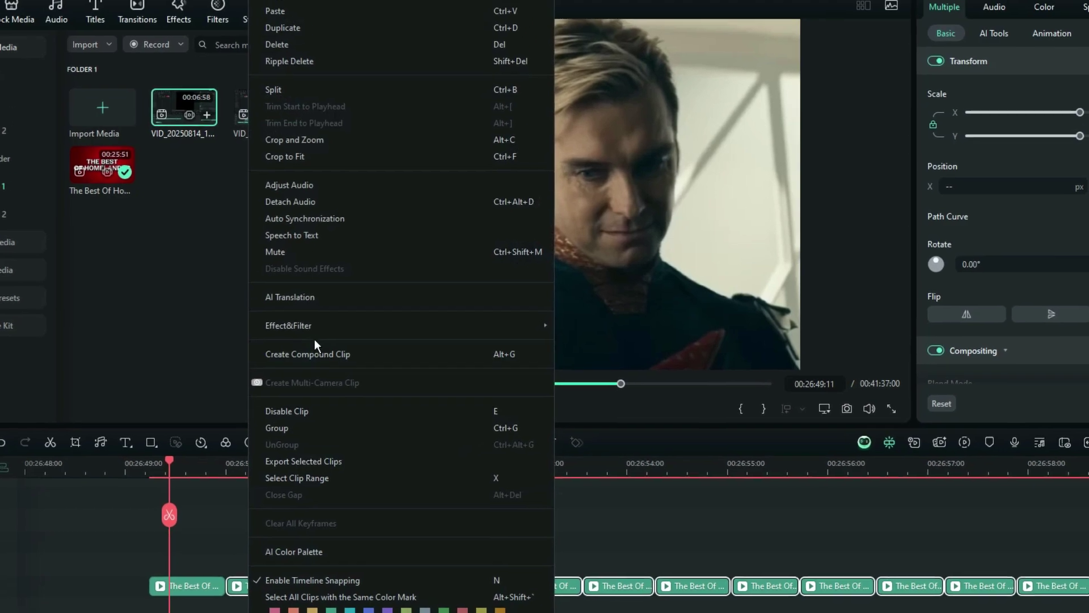
{"action": "mouse_move", "coordinate": [505, 334]}
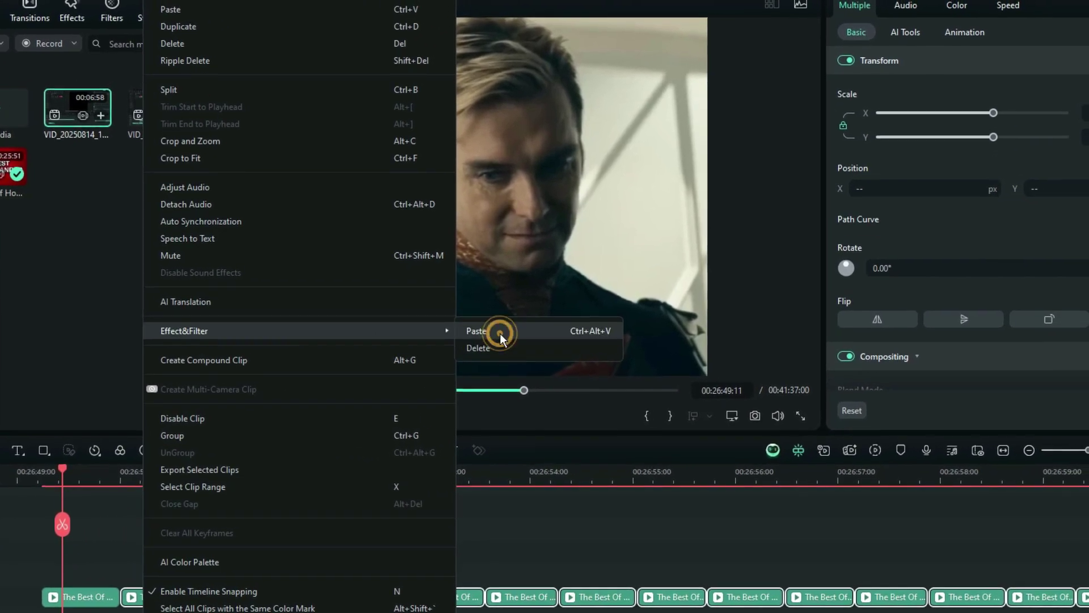
{"action": "left_click", "coordinate": [561, 335]}
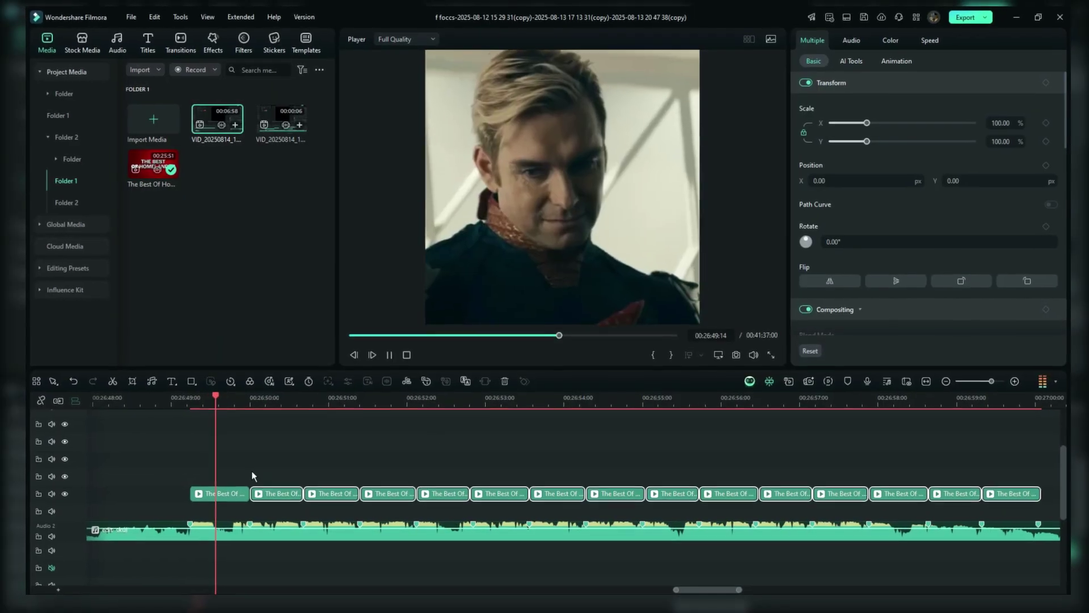
- Play the edit from the first clip to check the pasted pan and zoom on each clip
{"action": "key", "text": "space"}
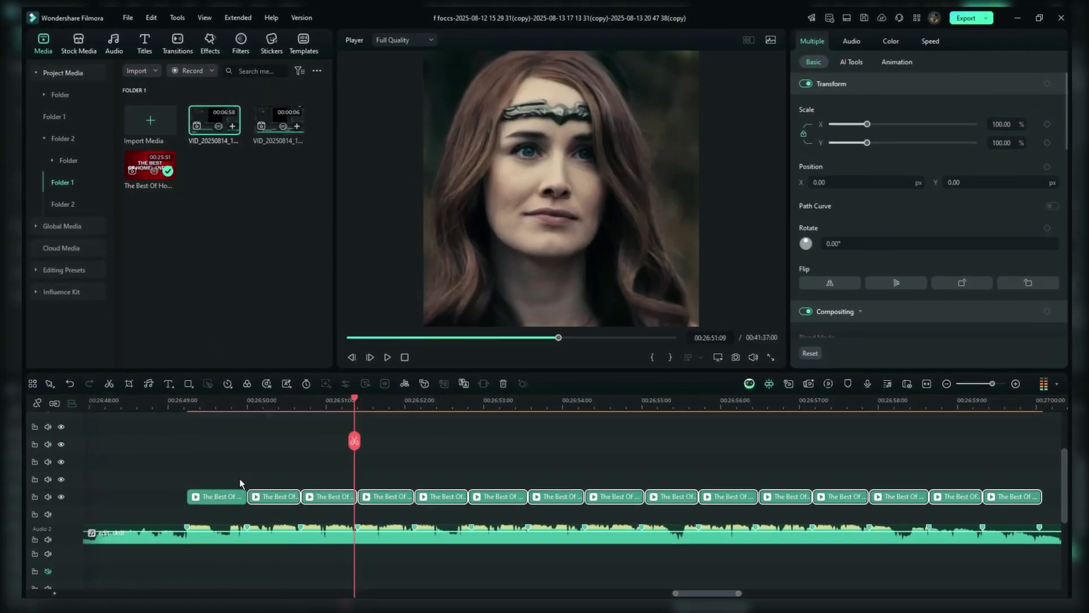
{"action": "key", "text": "space"}
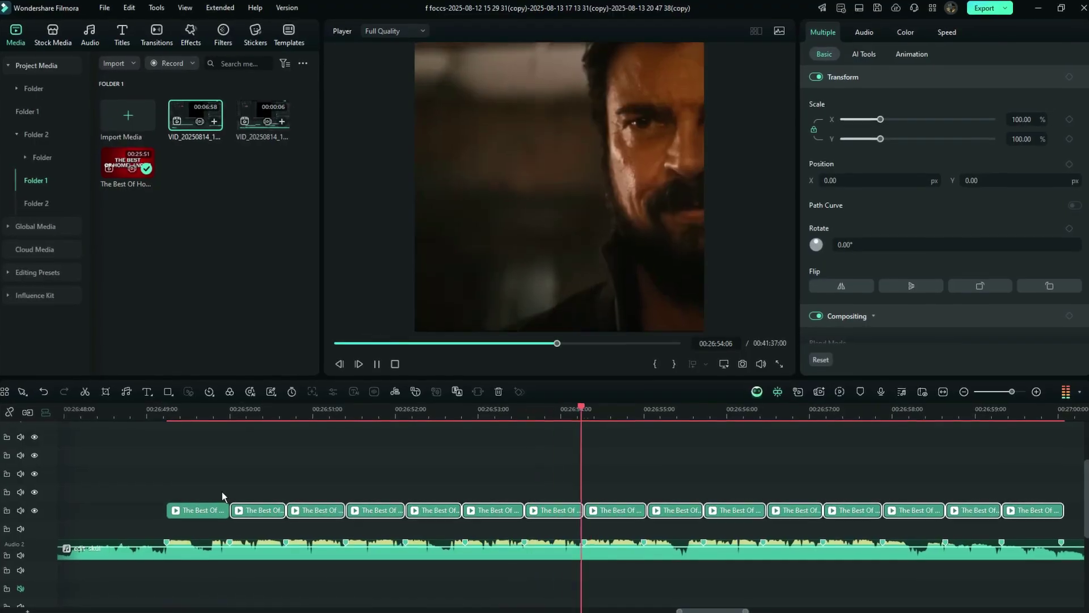
{"action": "key", "text": "space"}
- Move the pan and zoom start and end frames of the bearded man's clip onto his face, apply them and resume playback
{"action": "left_click", "coordinate": [600, 511]}
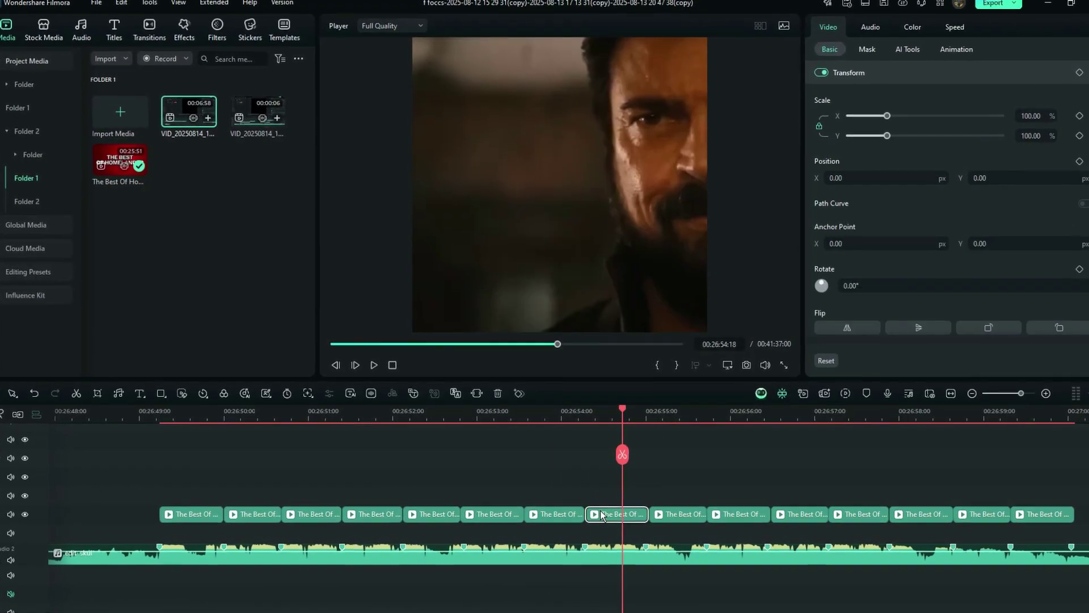
{"action": "key", "text": "alt+c"}
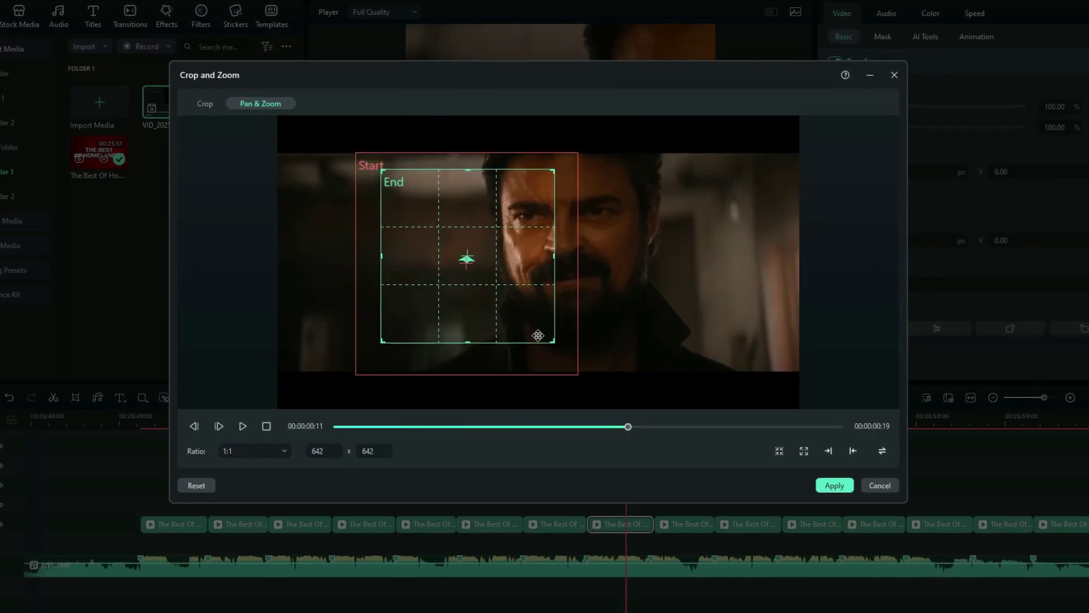
{"action": "left_click_drag", "start_coordinate": [535, 362], "coordinate": [623, 362]}
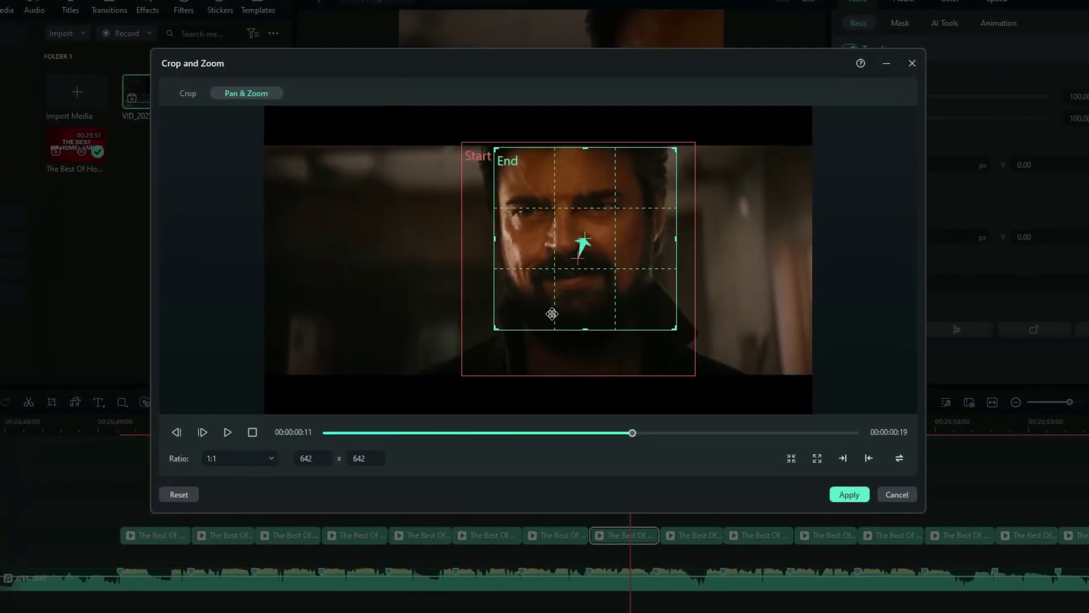
{"action": "left_click", "coordinate": [854, 499]}
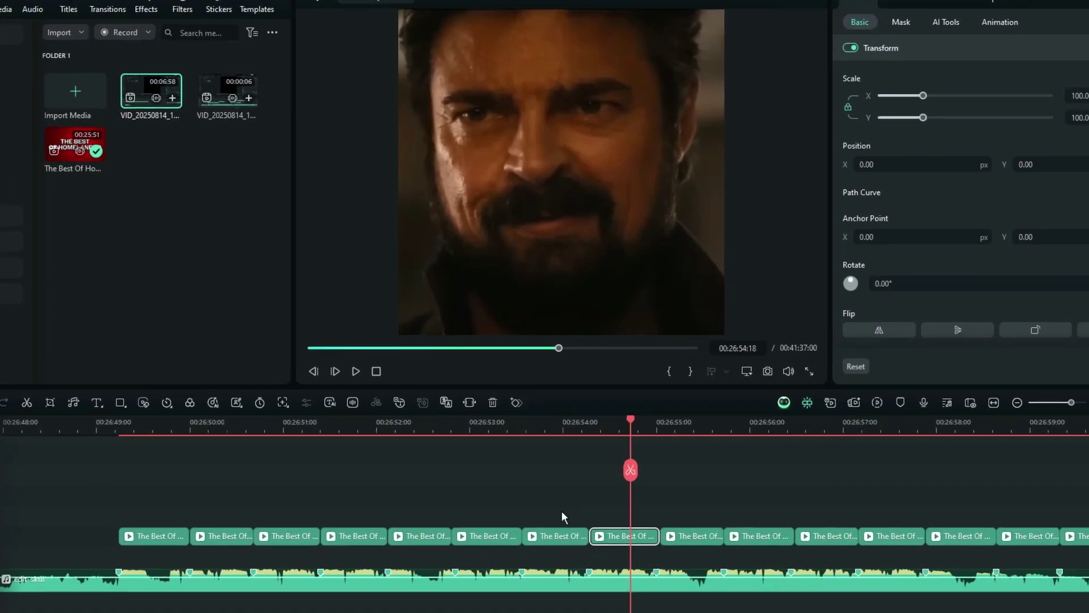
{"action": "left_click", "coordinate": [561, 512]}
{"action": "key", "text": "space"}
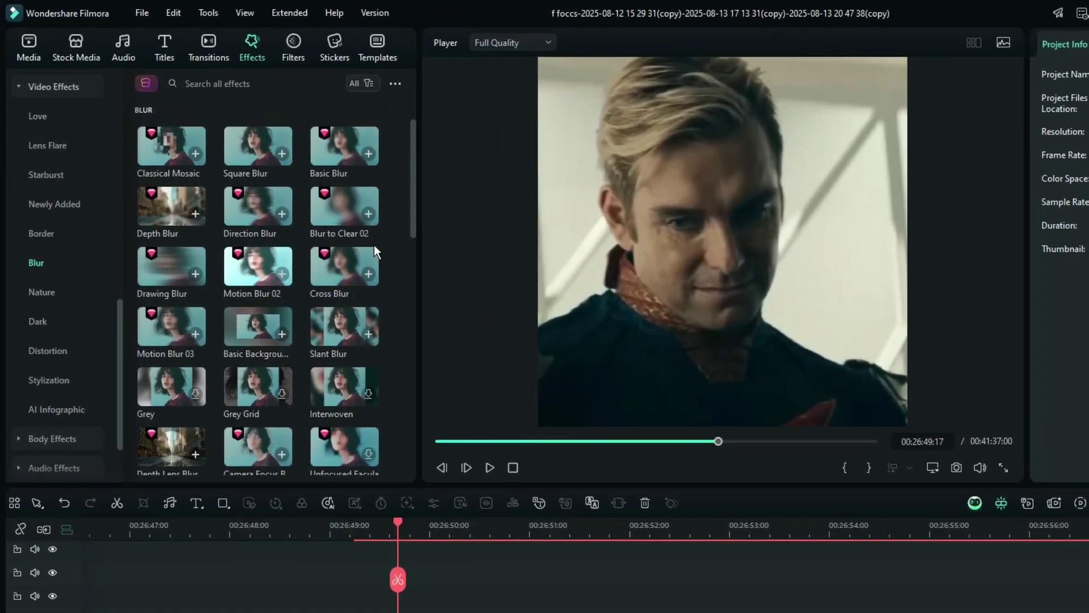
- Add the Dispersion Blur effect above the first clip, trim it to the clip's length and select it
{"action": "scroll", "coordinate": [376, 245], "scroll_direction": "down", "scroll_amount": 5}
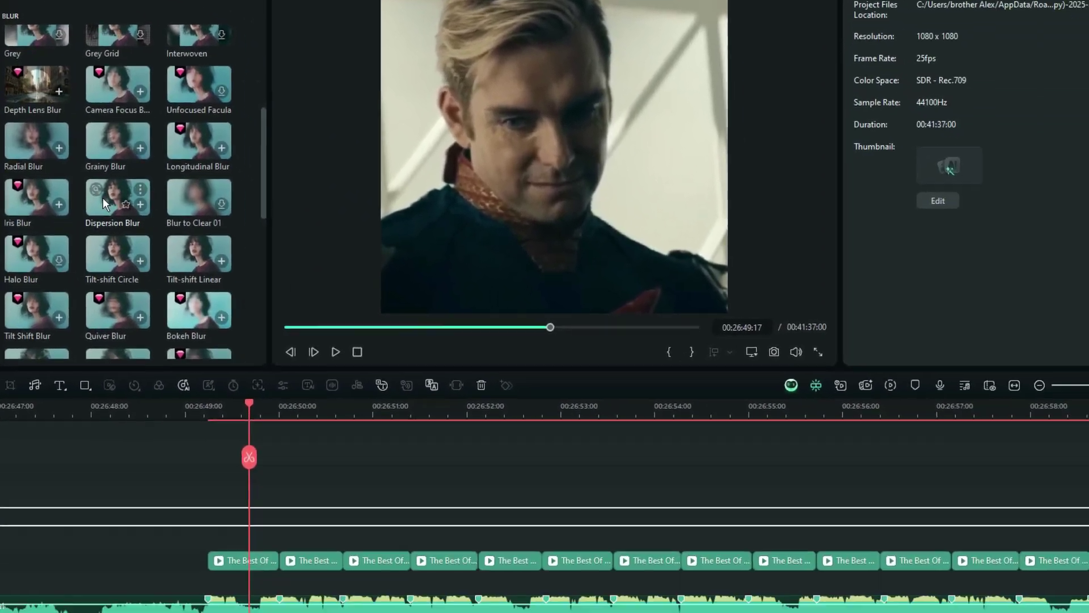
{"action": "left_click_drag", "start_coordinate": [250, 297], "coordinate": [100, 438]}
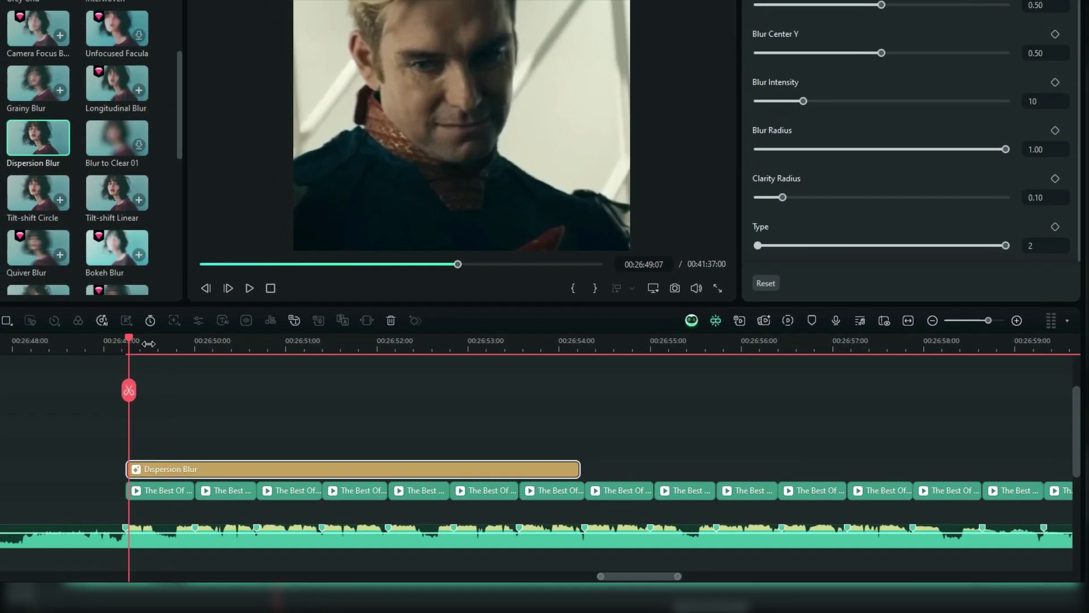
{"action": "left_click_drag", "start_coordinate": [148, 343], "coordinate": [533, 238]}
{"action": "key", "text": "c"}
{"action": "left_click", "coordinate": [562, 468]}
{"action": "key", "text": "Delete"}
{"action": "left_click", "coordinate": [465, 486]}
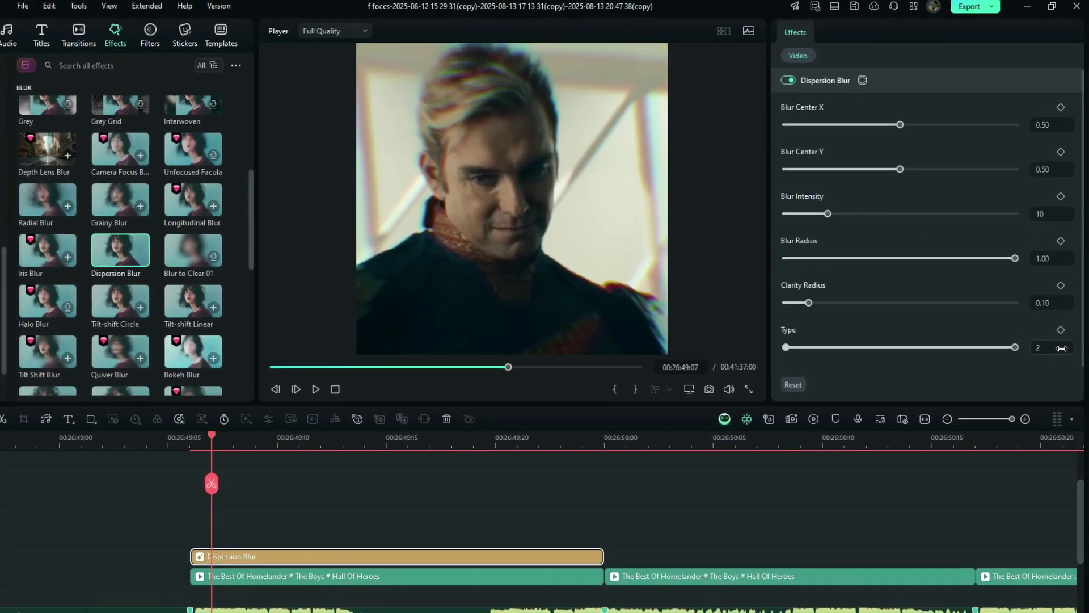
- Set the Dispersion Blur's Type to 1 and its Clarity Radius to 0.20
{"action": "left_click_drag", "start_coordinate": [1061, 348], "coordinate": [982, 344]}
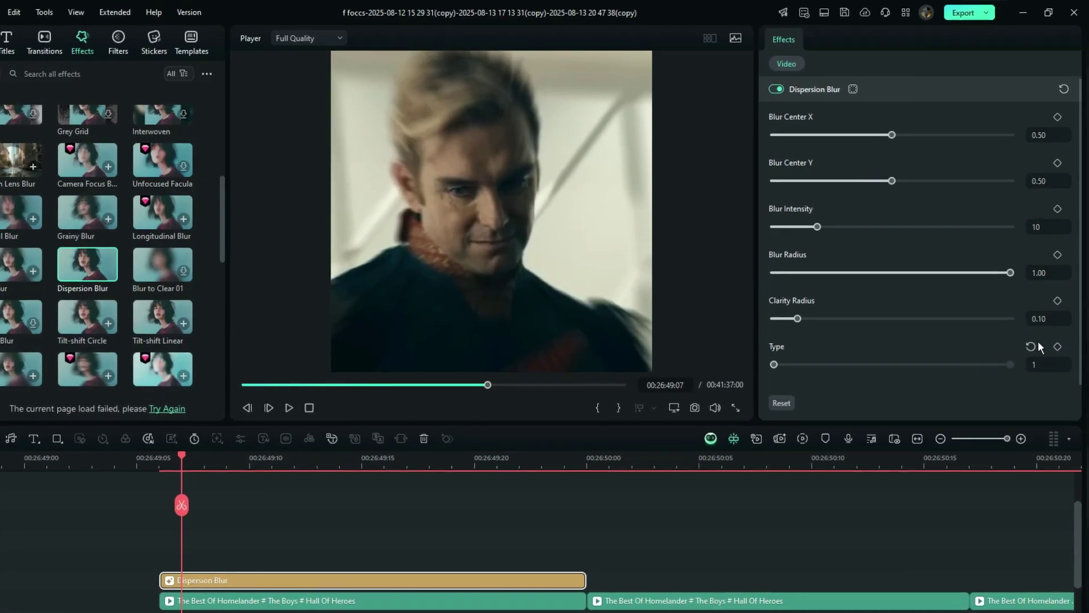
{"action": "key", "text": "space"}
{"action": "left_click", "coordinate": [1053, 317]}
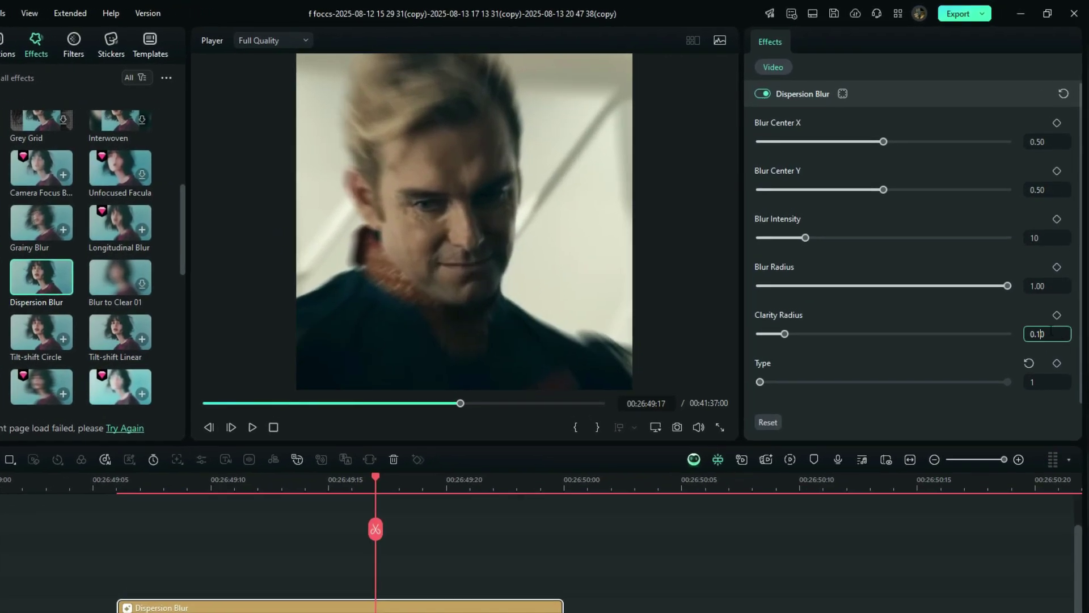
{"action": "key", "text": "BackSpace"}
{"action": "key", "text": "BackSpace"}
{"action": "type", "text": "2"}
{"action": "key", "text": "Return"}
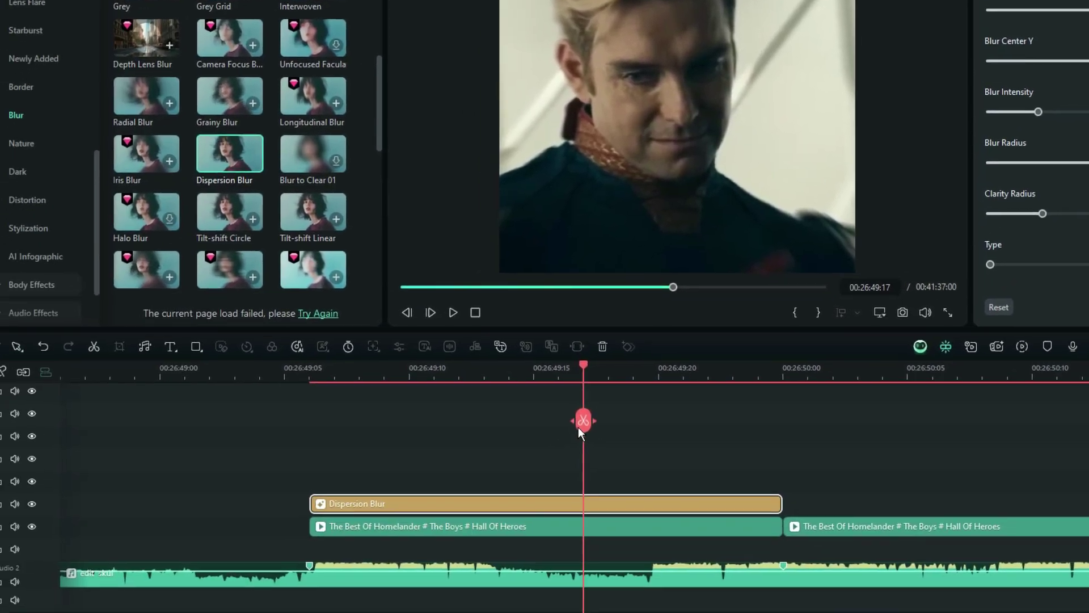
- Keyframe the Dispersion Blur's Blur Intensity from the first clip's start and lower it to the minimum at the clip's end
{"action": "left_click_drag", "start_coordinate": [289, 592], "coordinate": [118, 604]}
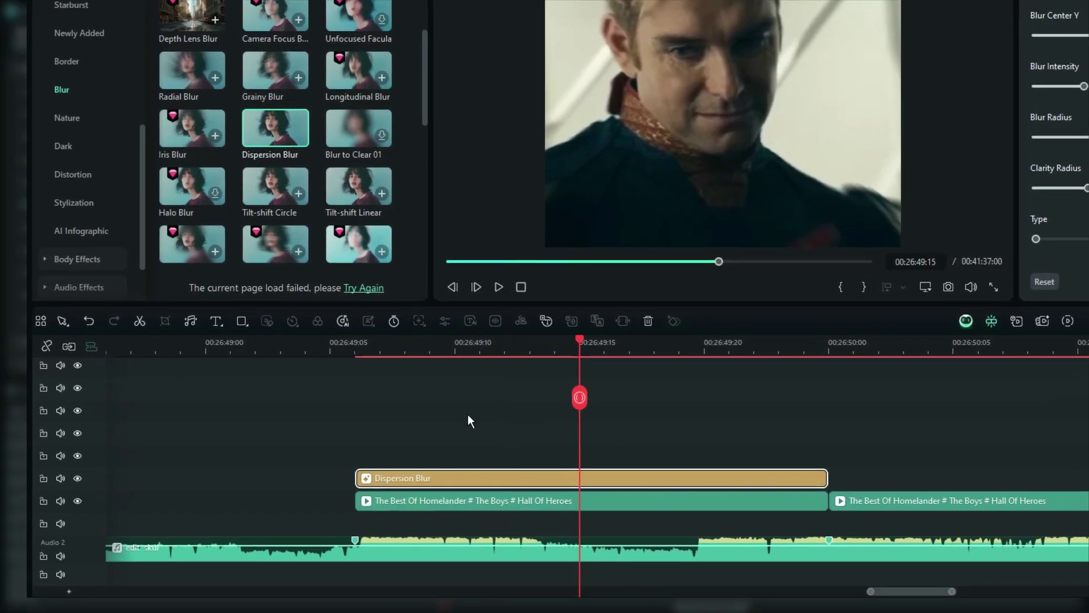
{"action": "left_click_drag", "start_coordinate": [458, 414], "coordinate": [365, 438]}
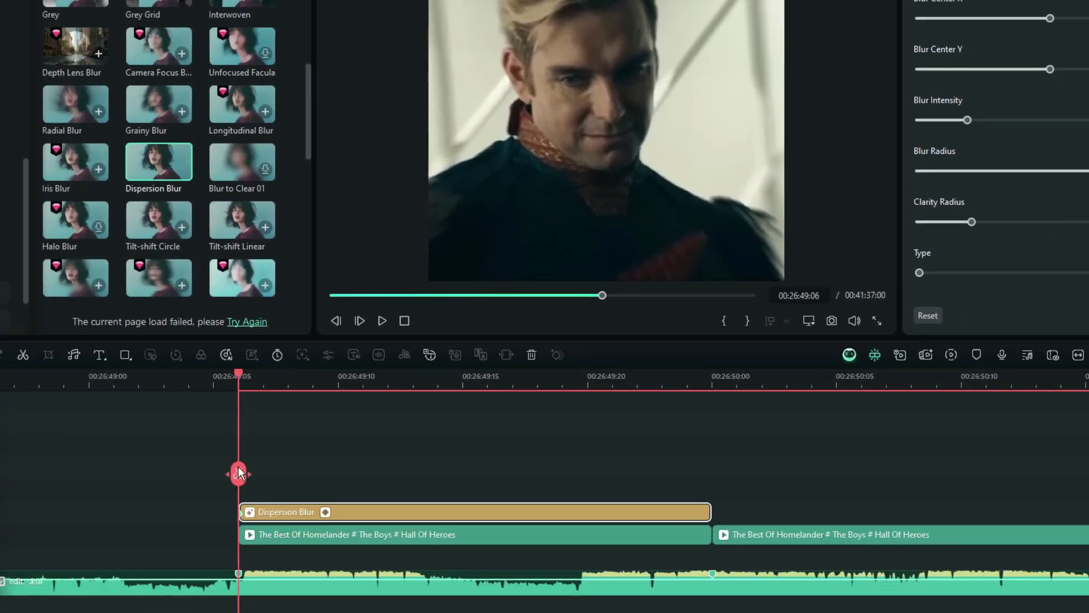
{"action": "left_click_drag", "start_coordinate": [238, 470], "coordinate": [788, 425]}
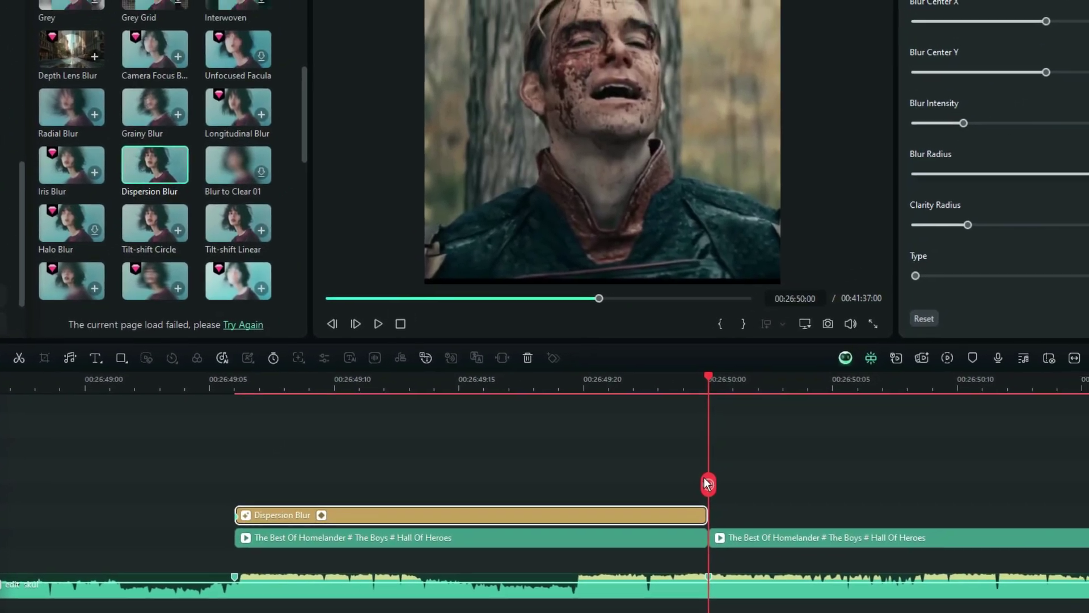
{"action": "left_click_drag", "start_coordinate": [706, 482], "coordinate": [688, 485]}
{"action": "left_click_drag", "start_coordinate": [964, 123], "coordinate": [881, 118]}
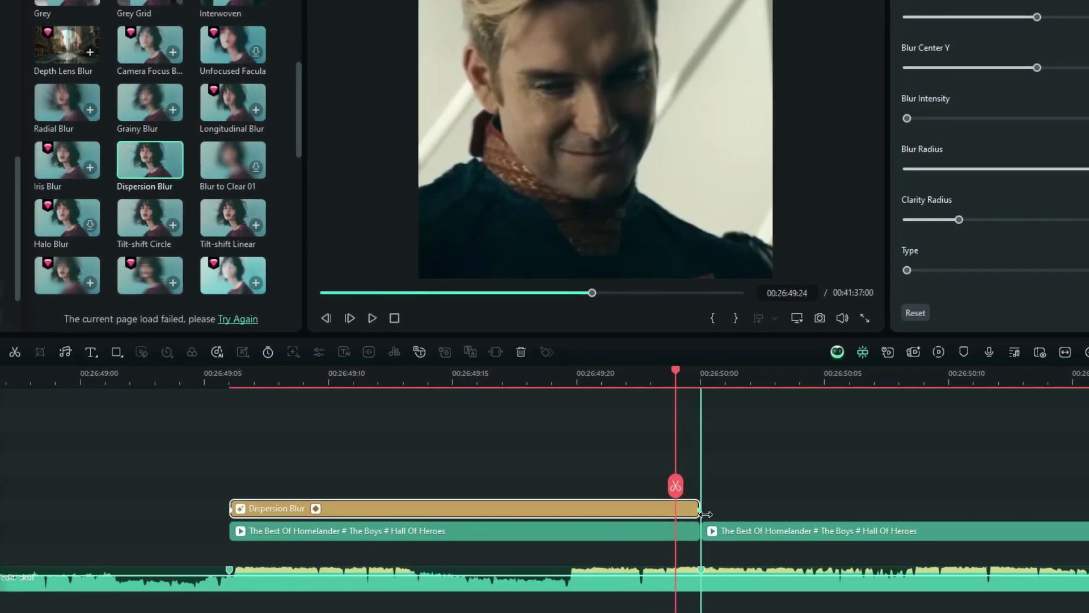
{"action": "left_click", "coordinate": [703, 511]}
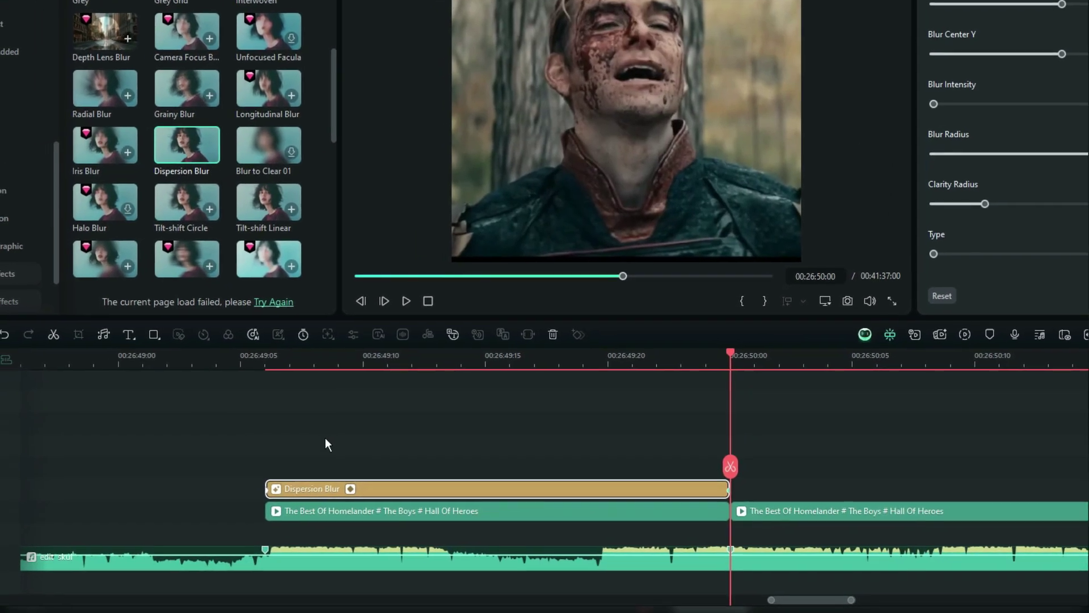
- Deselect the effect and scrub through the first clip to check how the blur fades
{"action": "left_click", "coordinate": [326, 437]}
{"action": "left_click_drag", "start_coordinate": [316, 457], "coordinate": [451, 470]}
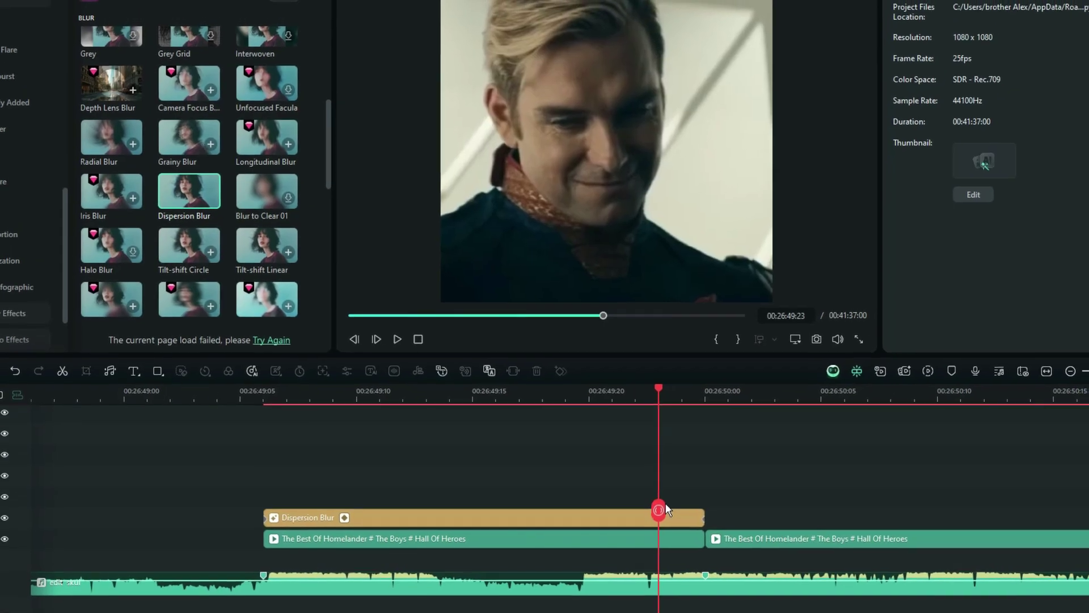
{"action": "left_click_drag", "start_coordinate": [895, 381], "coordinate": [787, 429]}
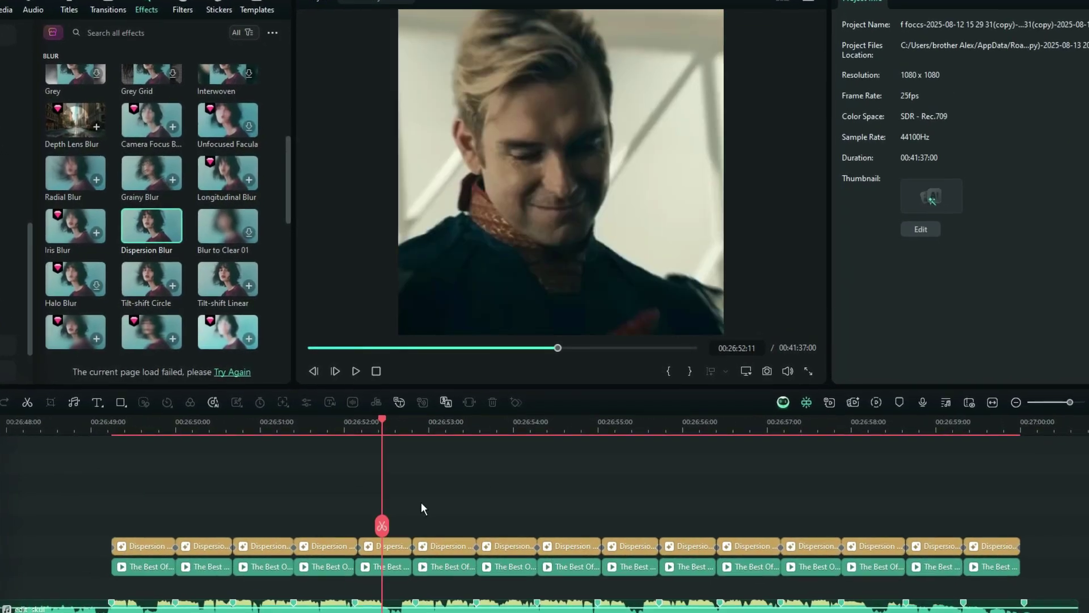
- Select the Dispersion Blur above the seventh clip and adjust its blur center
{"action": "left_click", "coordinate": [486, 503]}
{"action": "left_click", "coordinate": [503, 545]}
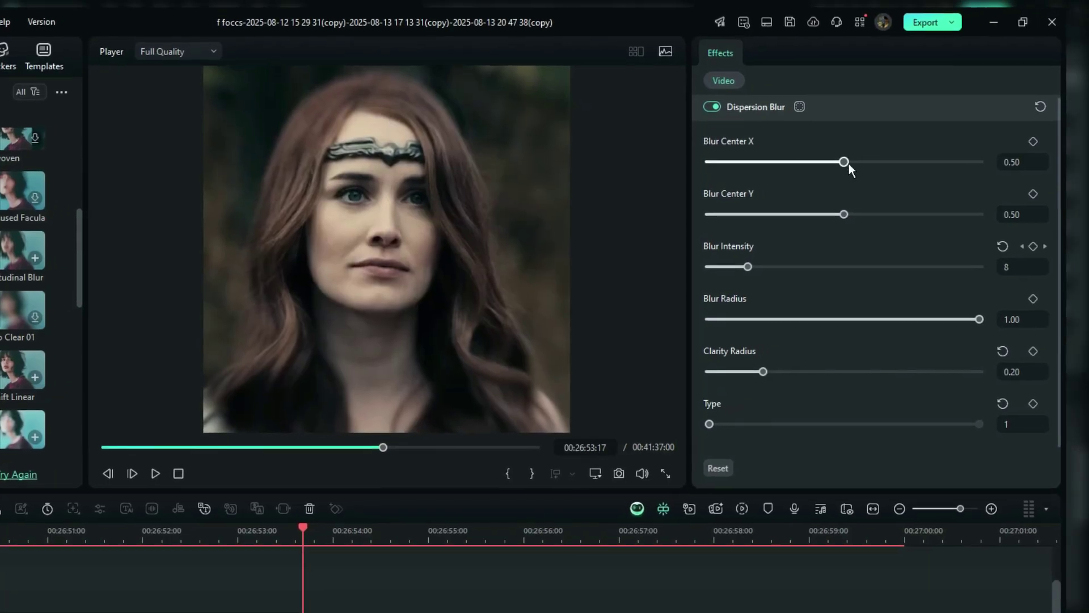
{"action": "mouse_move", "coordinate": [887, 141]}
{"action": "left_mouse_down"}
{"action": "mouse_move", "coordinate": [819, 140]}
{"action": "mouse_move", "coordinate": [863, 161]}
{"action": "mouse_move", "coordinate": [940, 161]}
{"action": "mouse_move", "coordinate": [762, 167]}
{"action": "mouse_move", "coordinate": [889, 161]}
{"action": "left_mouse_up"}
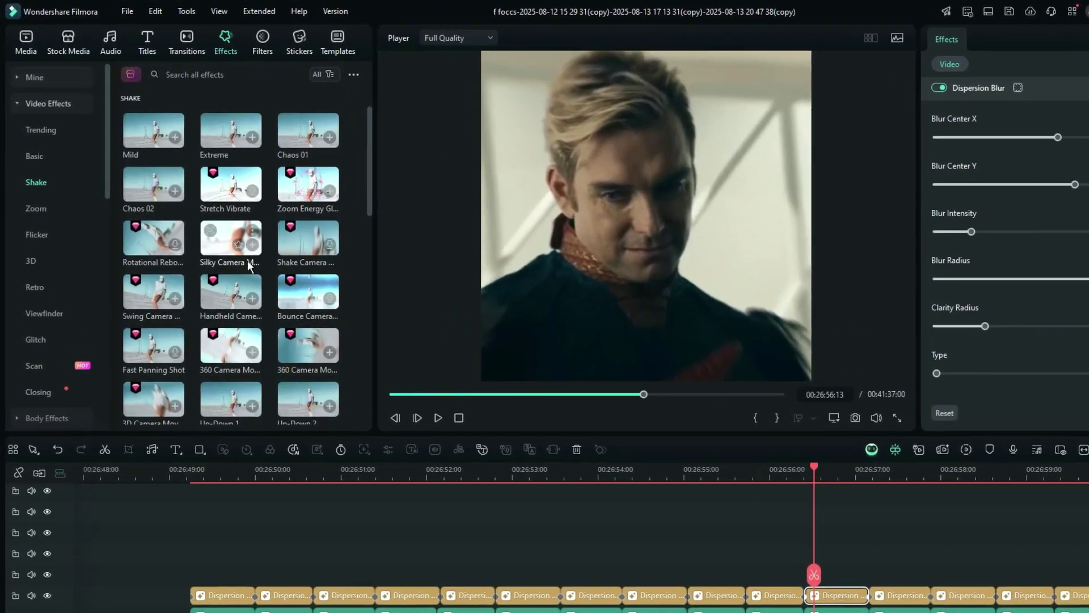
- Search the effects for "gun shot shake" and place Gunshot Shake above the first clip's Dispersion Blur
{"action": "scroll", "coordinate": [216, 226], "scroll_direction": "down", "scroll_amount": 3}
{"action": "left_click", "coordinate": [196, 65]}
{"action": "type", "text": "gun shot shake"}
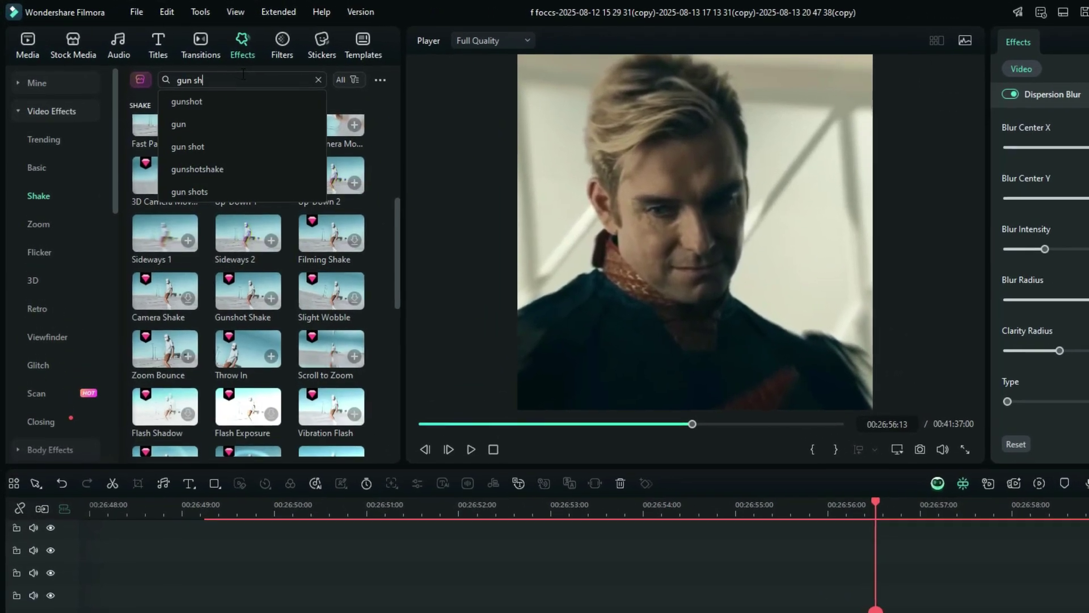
{"action": "key", "text": "Return"}
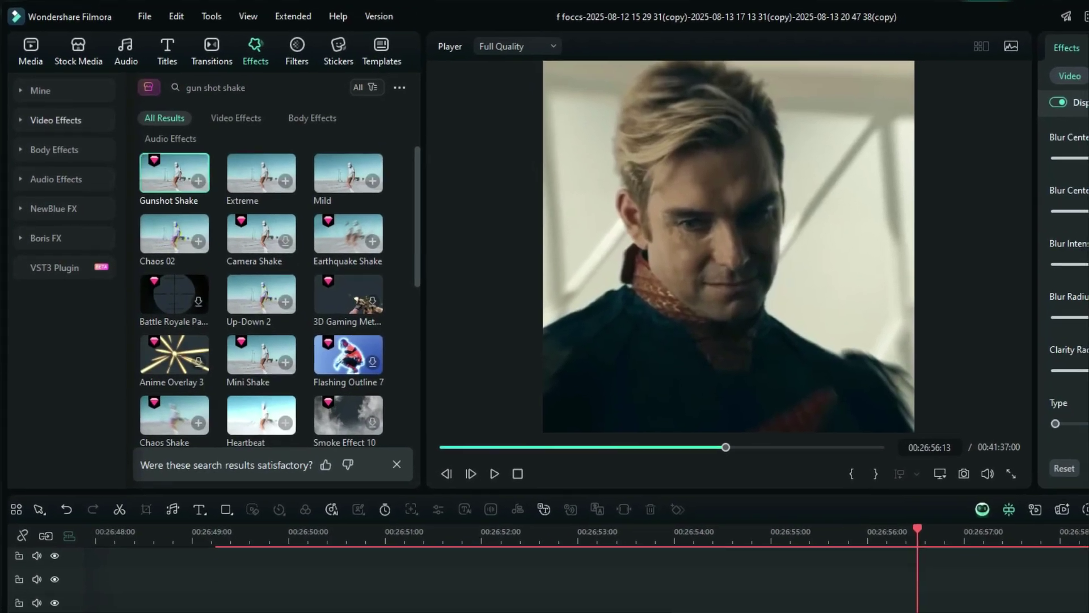
{"action": "left_click_drag", "start_coordinate": [177, 169], "coordinate": [133, 495]}
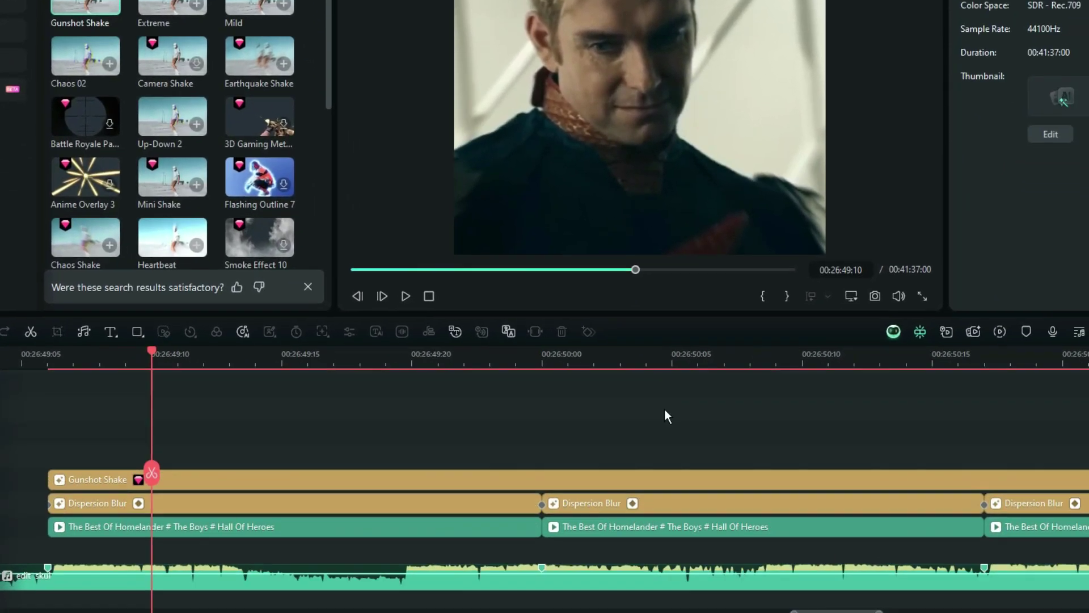
- Split the Gunshot Shake effect at the first clip's end, delete the excess and select the remaining part
{"action": "key", "text": "space"}
{"action": "key", "text": "x"}
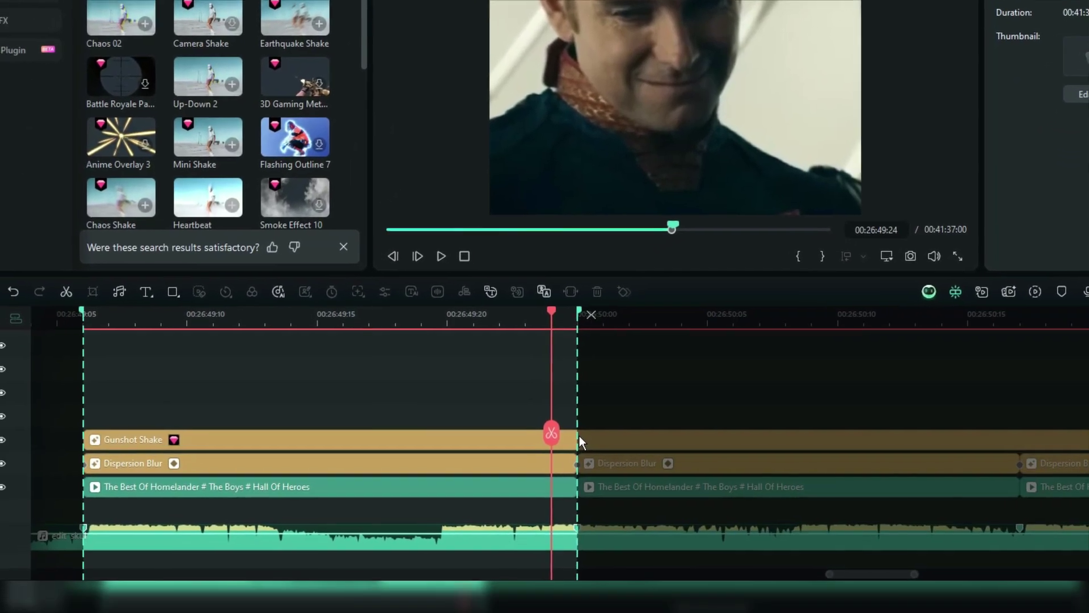
{"action": "key", "text": "c"}
{"action": "left_click", "coordinate": [564, 444]}
{"action": "key", "text": "v"}
{"action": "left_click", "coordinate": [636, 440]}
{"action": "key", "text": "Delete"}
{"action": "left_click", "coordinate": [481, 449]}
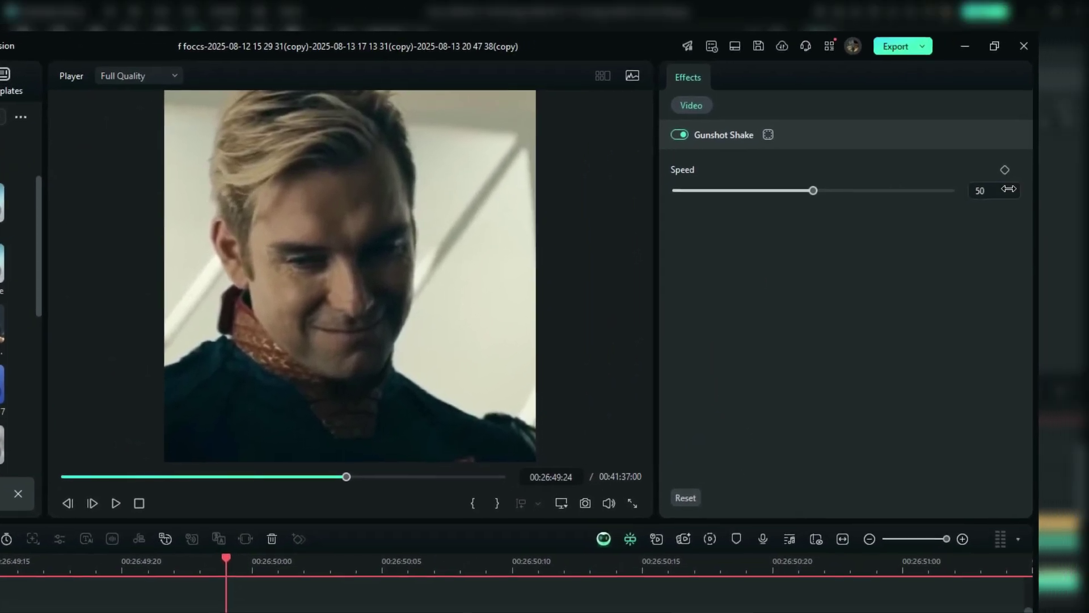
- Set the speed of the Gunshot Shake above the first clip to 100
{"action": "left_click", "coordinate": [1005, 190]}
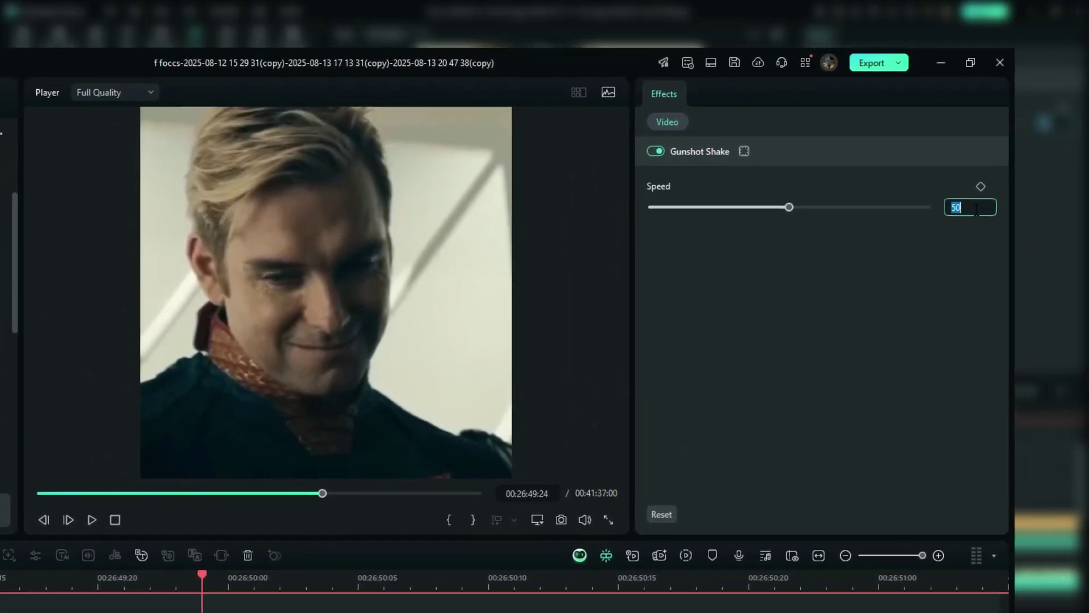
{"action": "type", "text": "100"}
{"action": "left_click", "coordinate": [928, 219]}
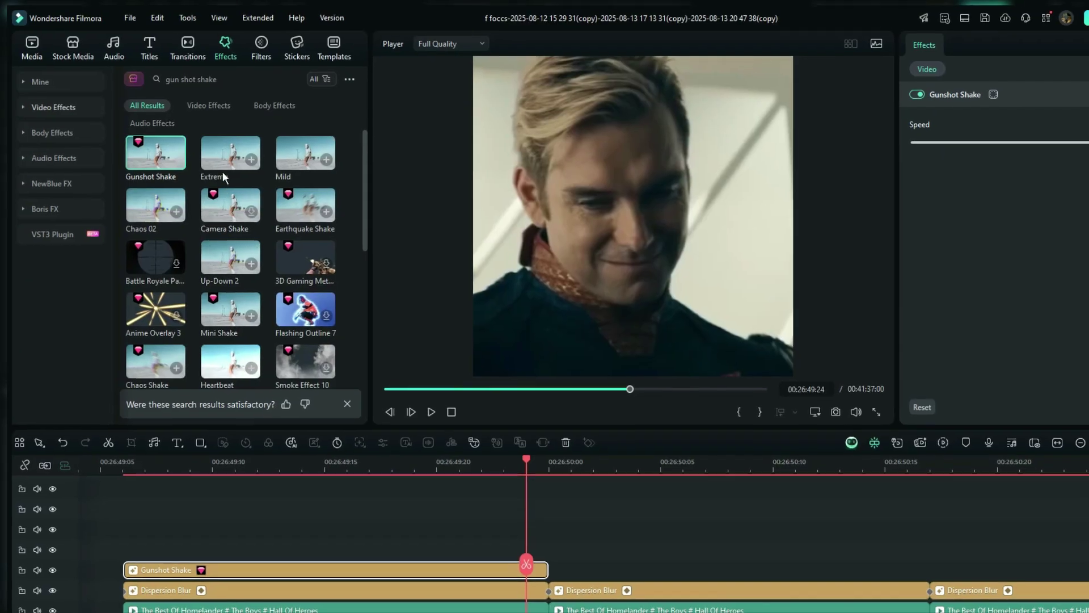
- Place the Extreme effect above the first clip's Gunshot Shake, split it at 00:26:49:14 and delete the part after the split
{"action": "left_click_drag", "start_coordinate": [222, 172], "coordinate": [144, 566]}
{"action": "left_click", "coordinate": [126, 484]}
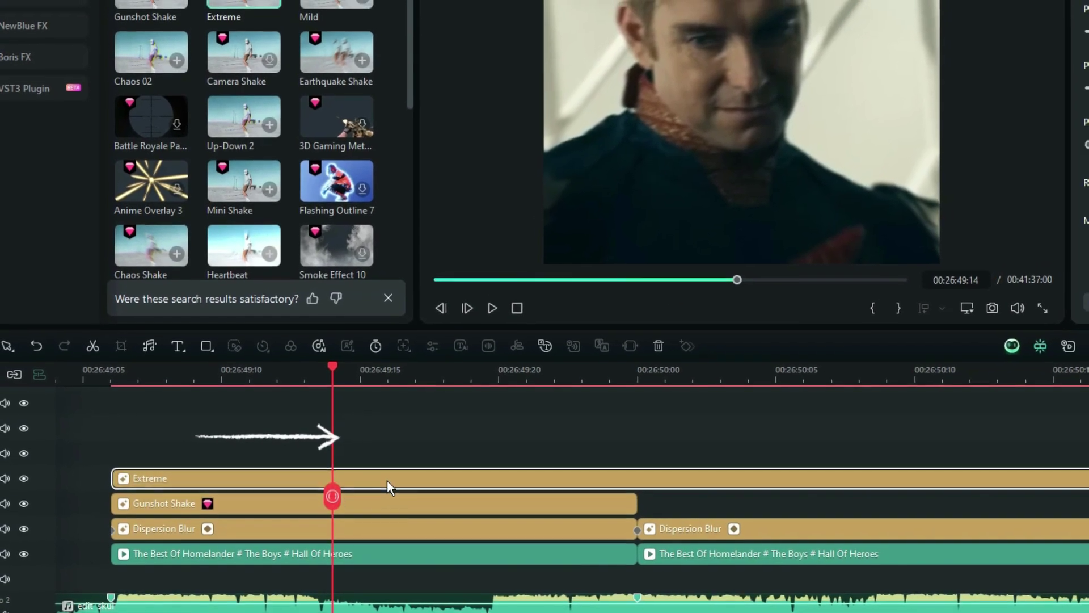
{"action": "key", "text": "ctrl+b"}
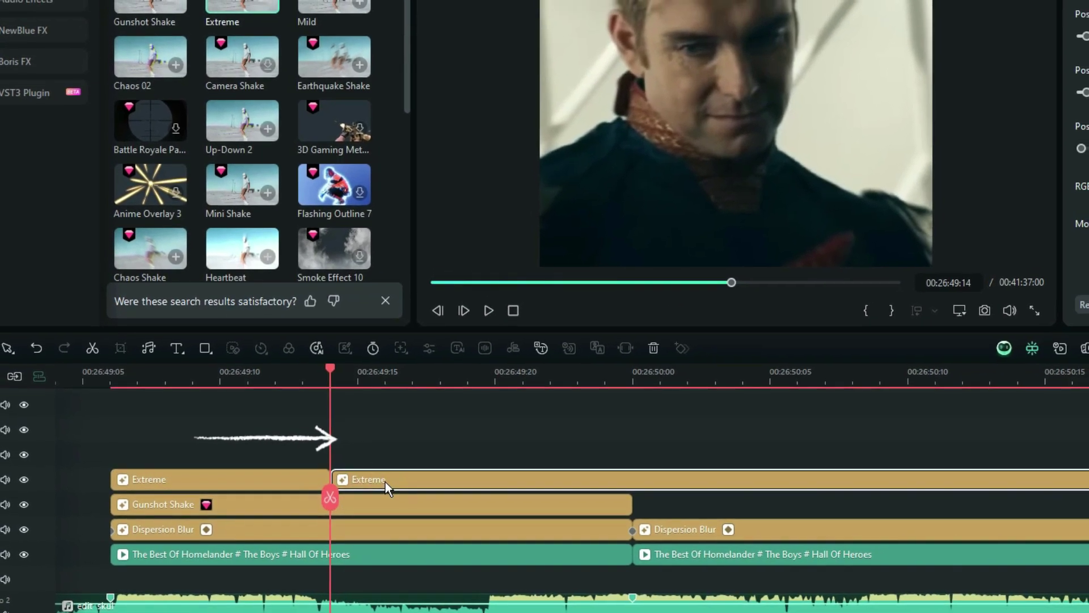
{"action": "left_click", "coordinate": [387, 481]}
{"action": "key", "text": "Delete"}
- Set the Extreme effect's Position X to 0 and Position Y to 1, keyframing Position Y at the effect's start
{"action": "double_click", "coordinate": [213, 474]}
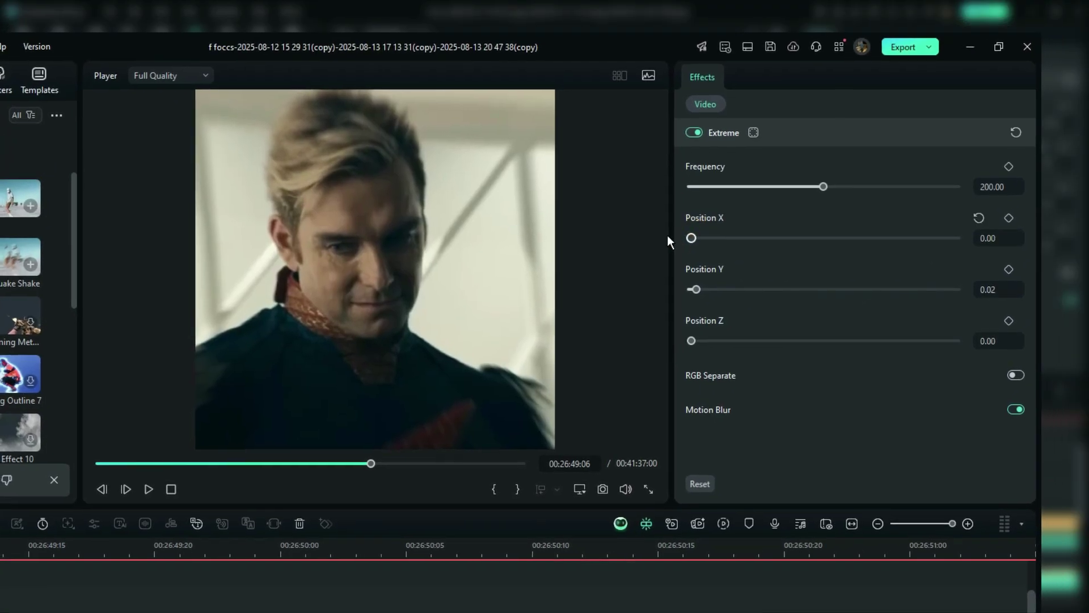
{"action": "left_click", "coordinate": [812, 289]}
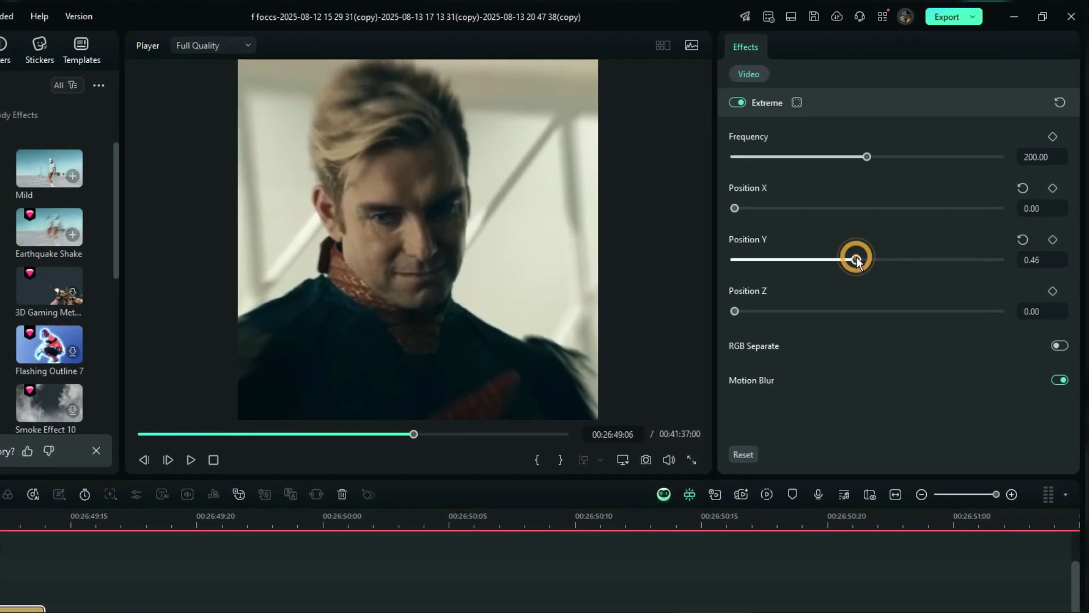
{"action": "left_click_drag", "start_coordinate": [857, 260], "coordinate": [1071, 260]}
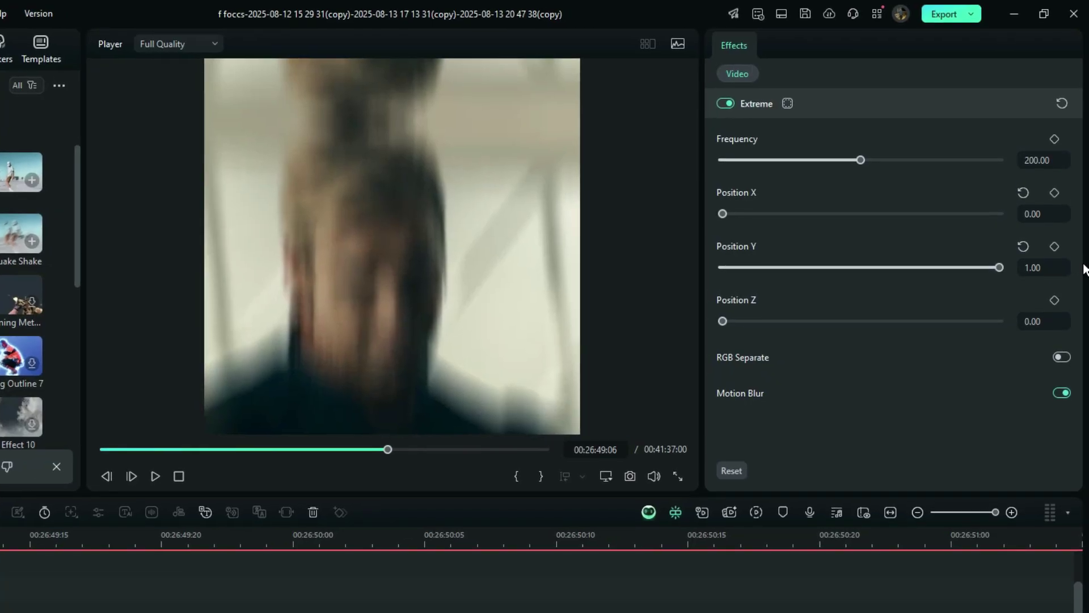
{"action": "left_click", "coordinate": [1056, 251]}
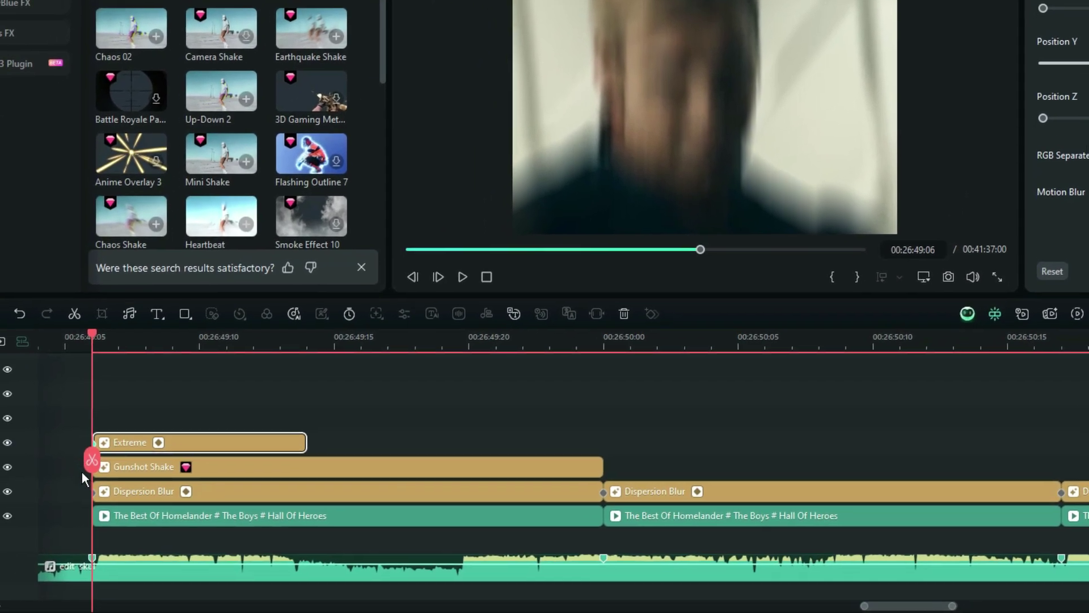
- Keyframe Position Y at 0 at the end of the Extreme effect and set its frequency to 400, keeping motion blur on
{"action": "left_click", "coordinate": [110, 452]}
{"action": "left_click_drag", "start_coordinate": [125, 449], "coordinate": [340, 448]}
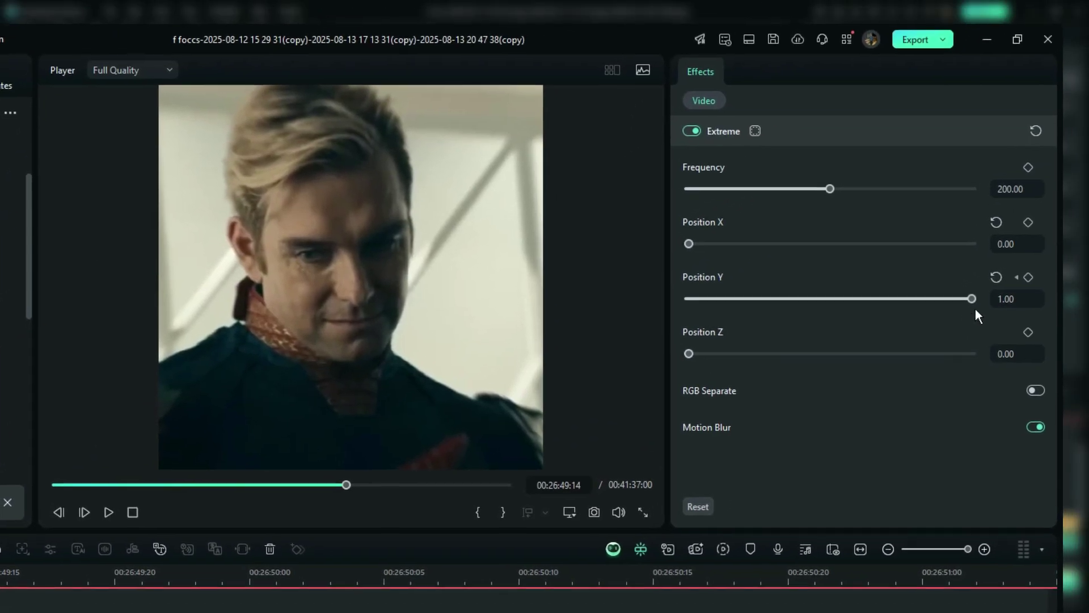
{"action": "left_click_drag", "start_coordinate": [1087, 217], "coordinate": [809, 218]}
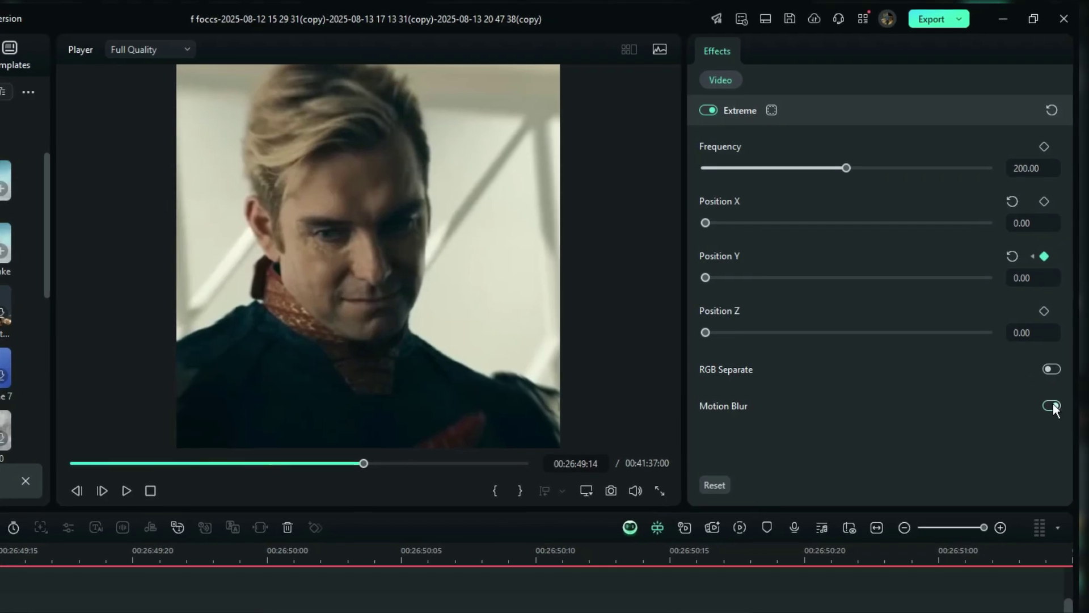
{"action": "left_click", "coordinate": [1051, 405]}
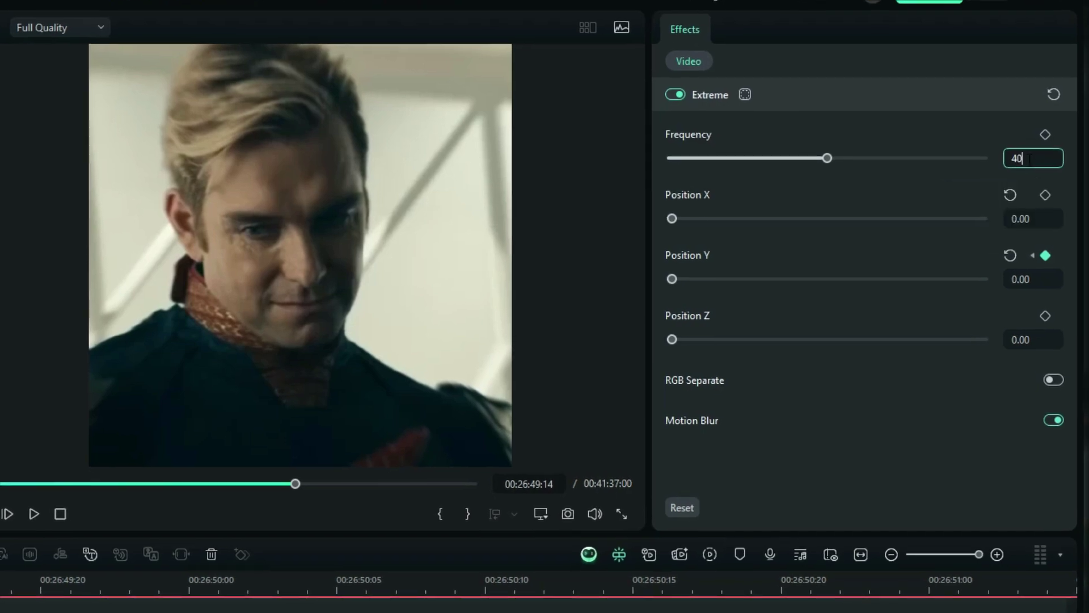
{"action": "key", "text": "Return"}
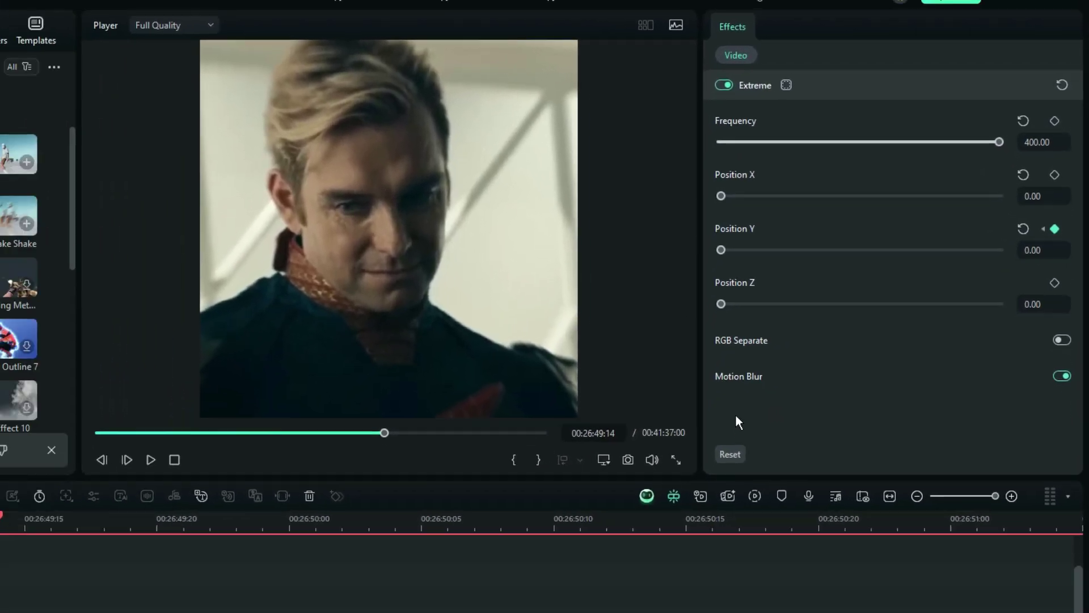
- Search the effects for "direction" and place Direction Blur above the first clip's Extreme effect
{"action": "left_click", "coordinate": [195, 65]}
{"action": "type", "text": "direc"}
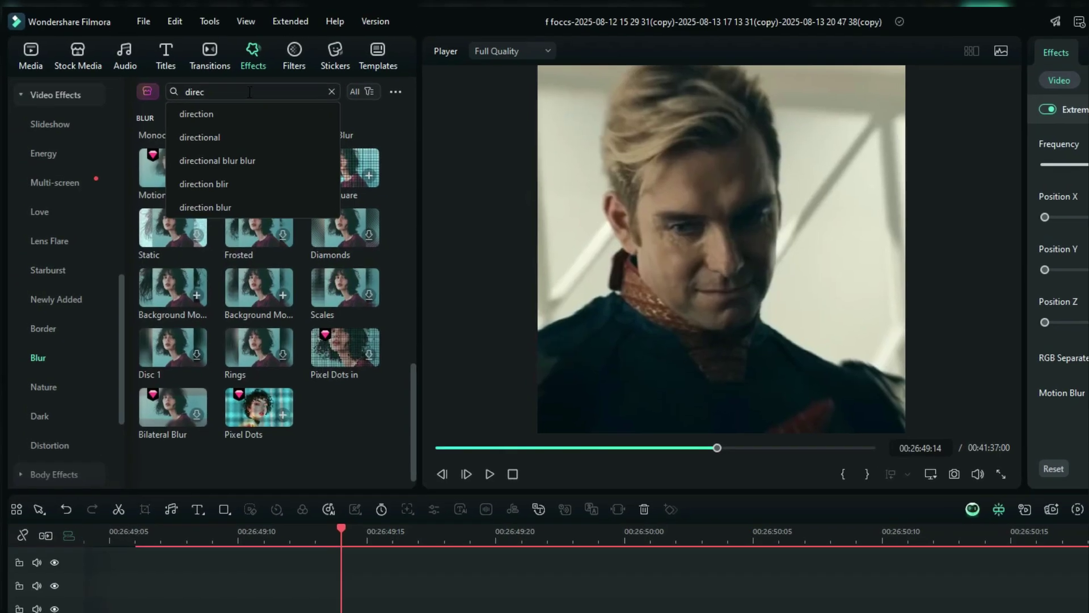
{"action": "left_click", "coordinate": [199, 121]}
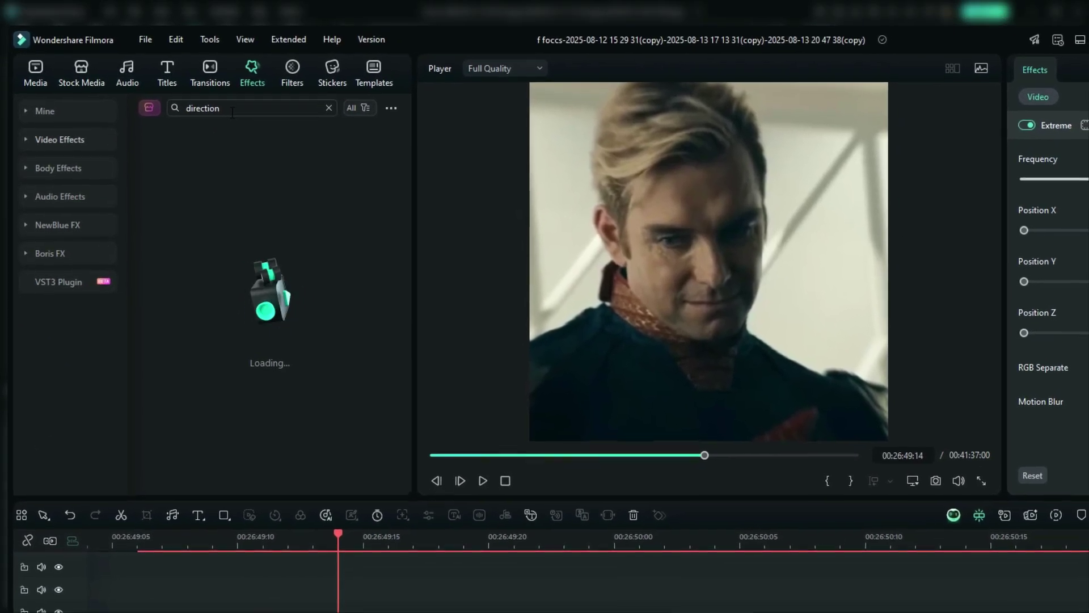
{"action": "left_click_drag", "start_coordinate": [186, 193], "coordinate": [186, 612]}
{"action": "left_click_drag", "start_coordinate": [136, 450], "coordinate": [91, 440]}
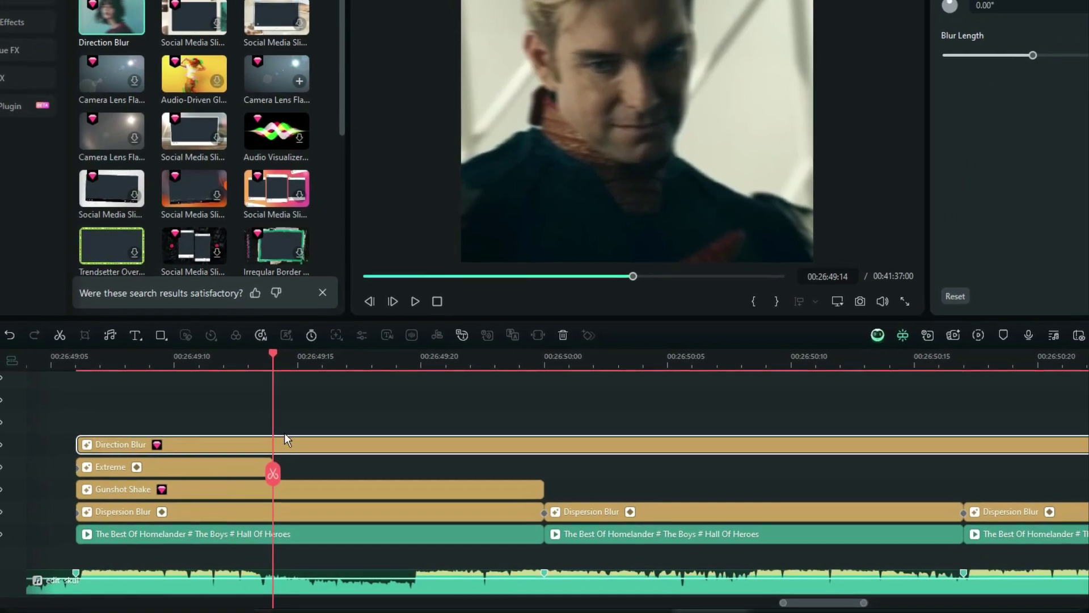
- Split the Direction Blur at the end of the Extreme effect and delete the excess part
{"action": "left_click", "coordinate": [274, 471]}
{"action": "left_click", "coordinate": [301, 444]}
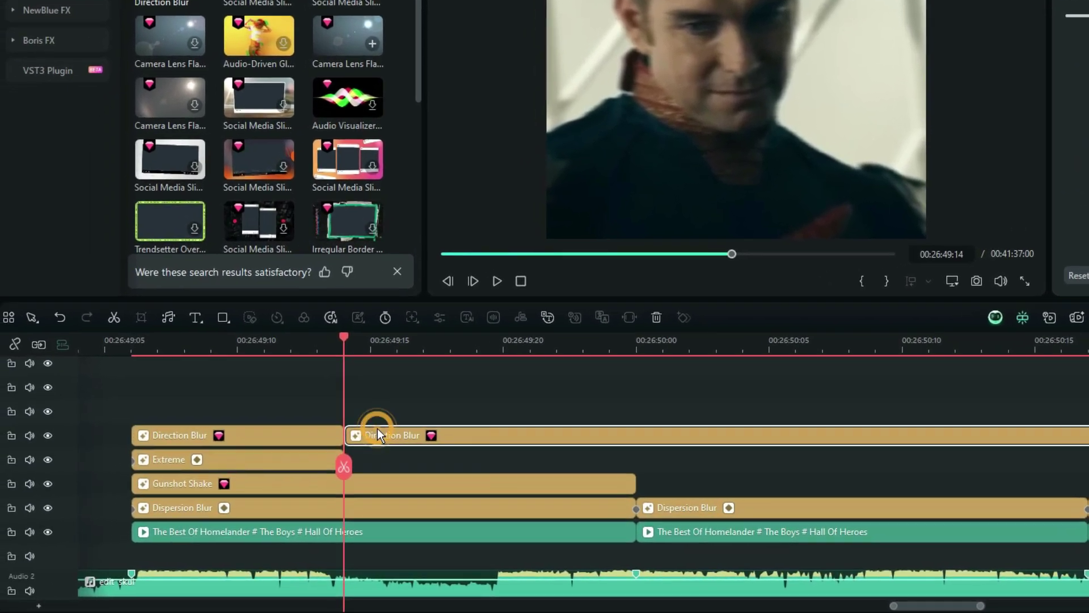
{"action": "key", "text": "Delete"}
- Set the remaining Direction Blur's direction to 90° and its blur length to 30
{"action": "left_click", "coordinate": [253, 430]}
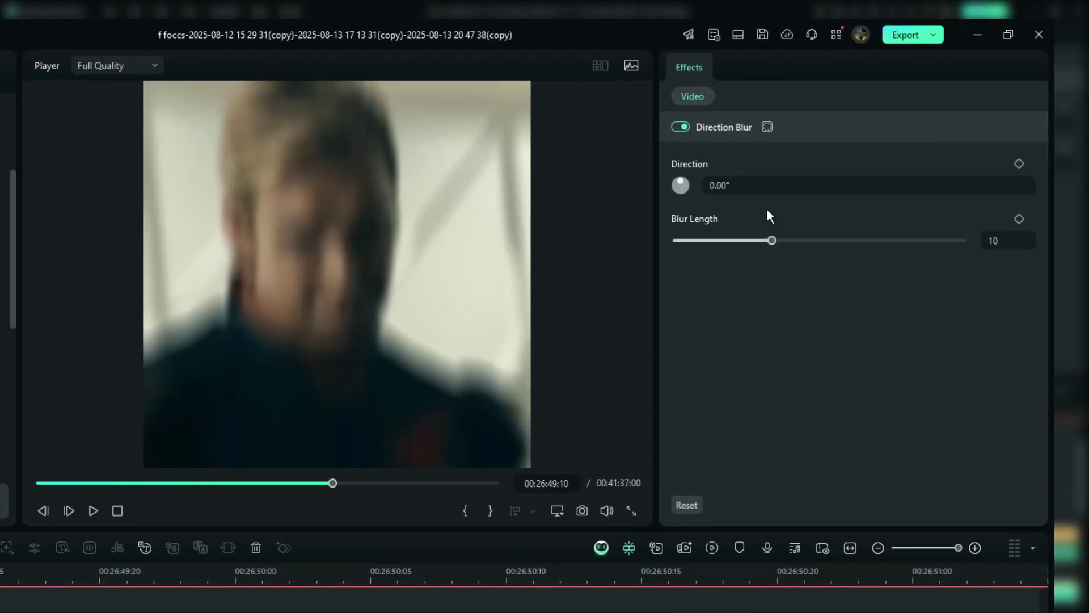
{"action": "left_click", "coordinate": [895, 124]}
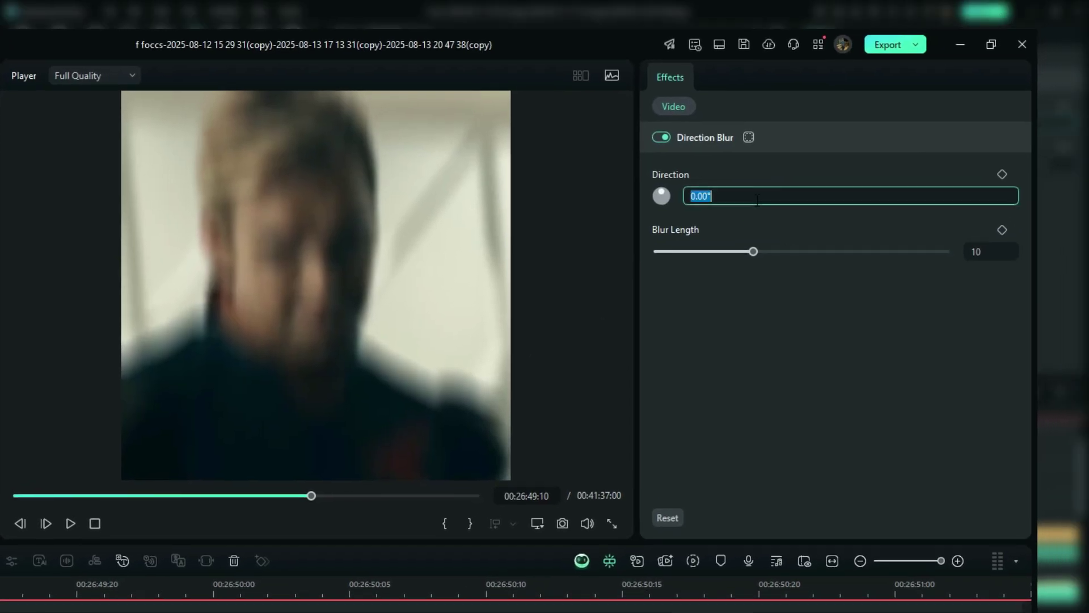
{"action": "type", "text": "90"}
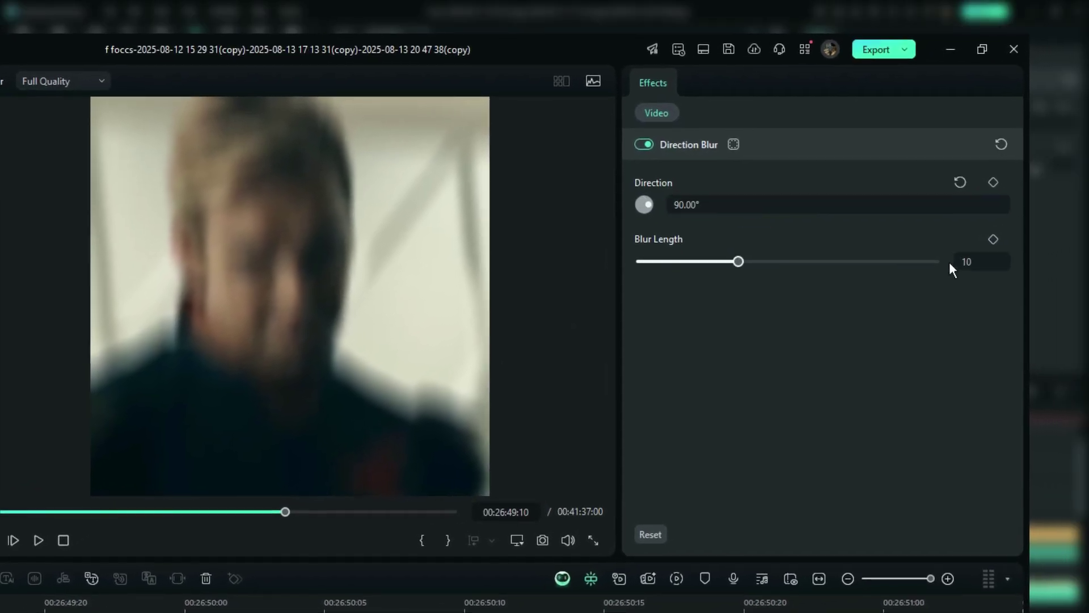
{"action": "left_click", "coordinate": [979, 262]}
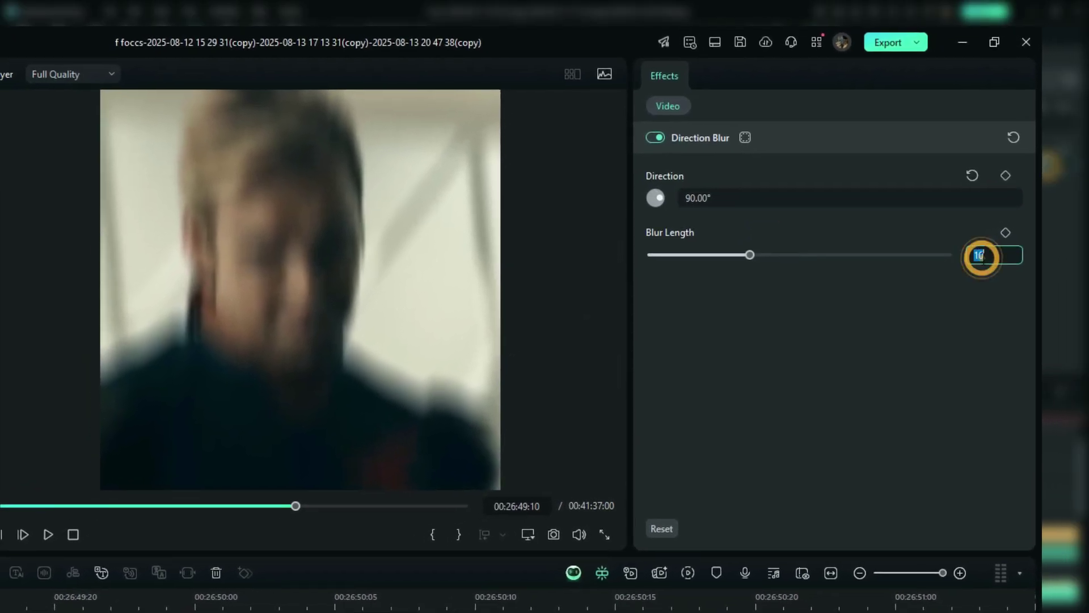
{"action": "type", "text": "30"}
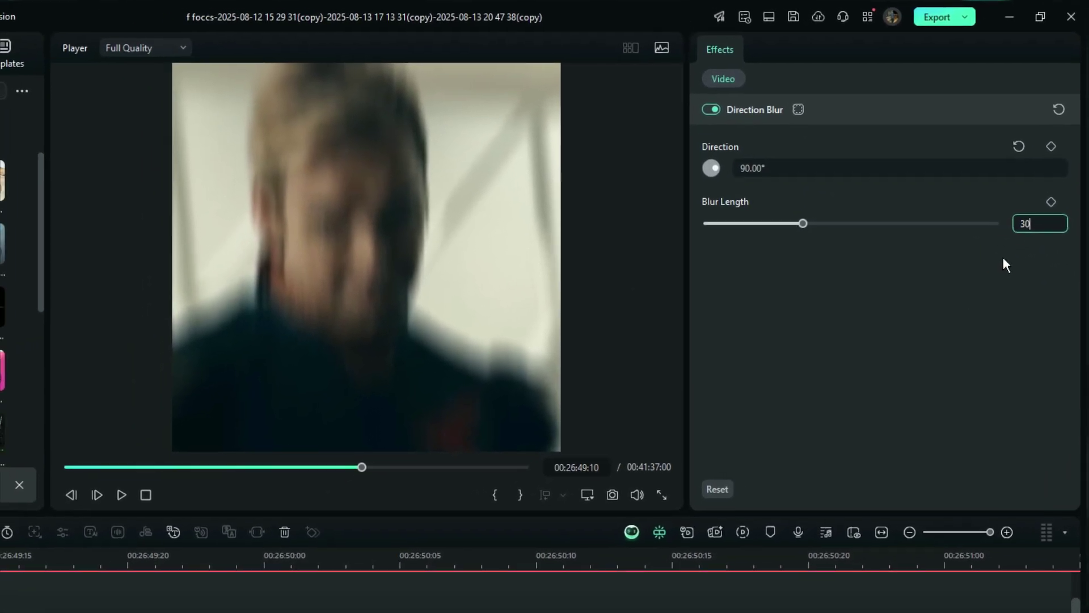
- Copy the first clip's Direction Blur, Extreme and Gunshot Shake above the second clip and shorten them to its length
{"action": "left_click_drag", "start_coordinate": [73, 607], "coordinate": [576, 594]}
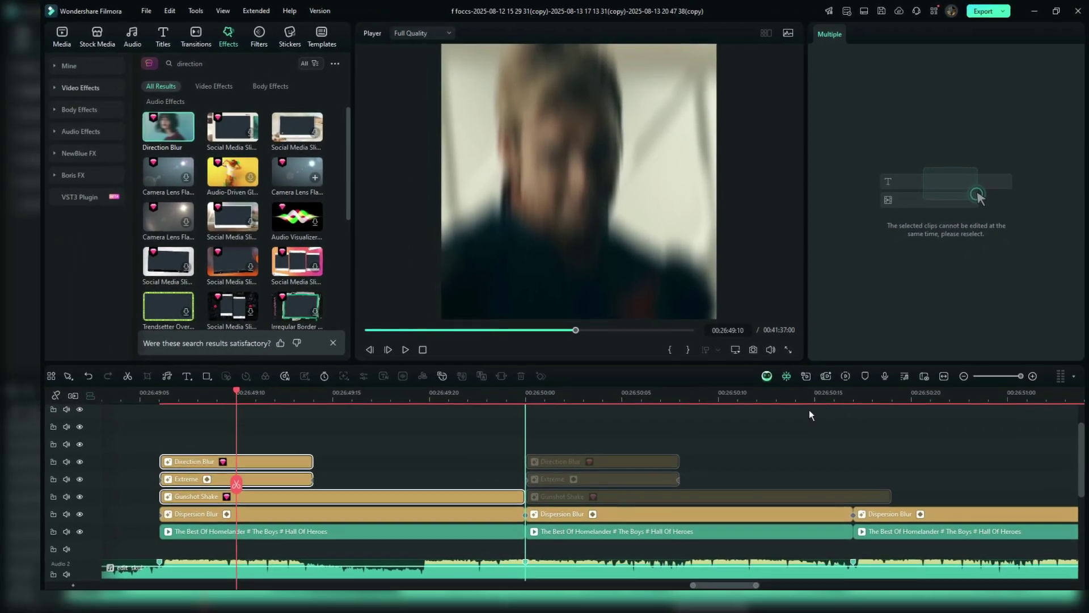
{"action": "left_click_drag", "start_coordinate": [809, 415], "coordinate": [810, 415]}
{"action": "scroll", "coordinate": [809, 415], "scroll_direction": "down", "scroll_amount": 1}
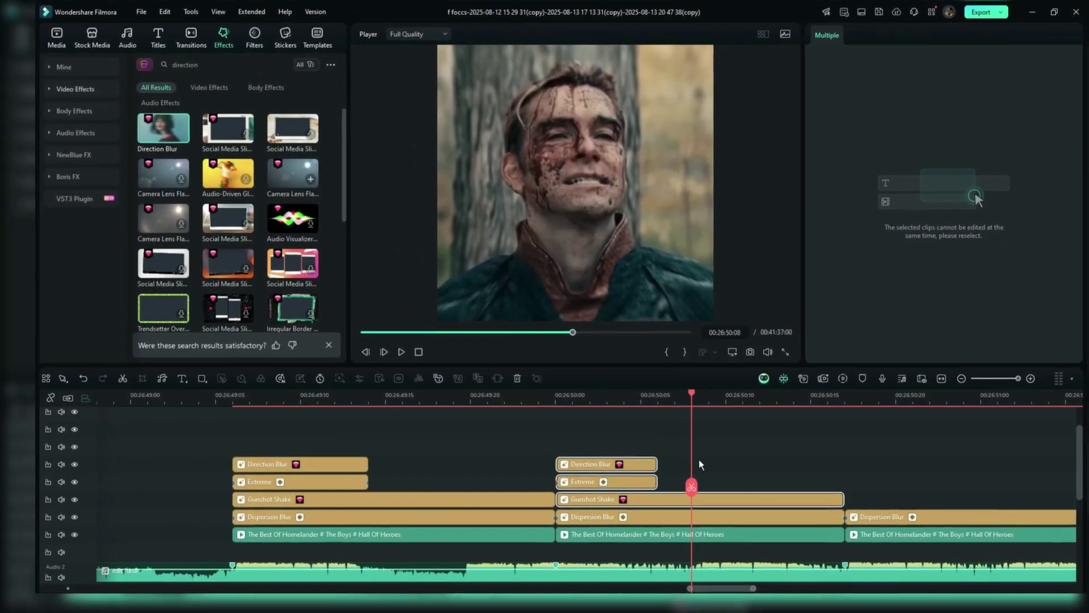
{"action": "left_click", "coordinate": [807, 487]}
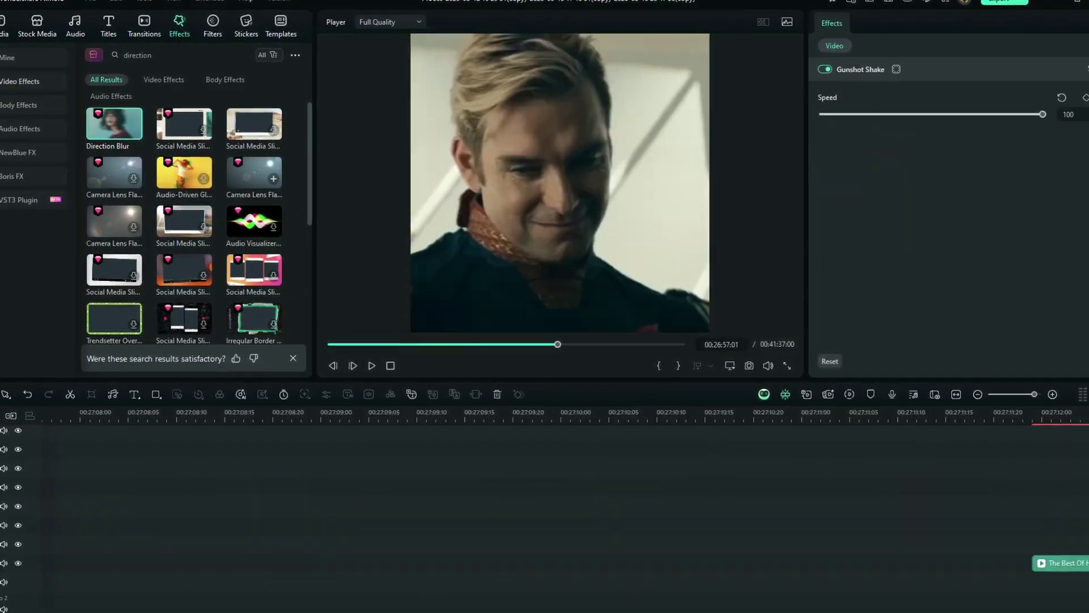
- Paste the three stacked effects above the remaining clips, align them with each clip's start and trim them to its end
{"action": "key", "text": "super"}
{"action": "left_click_drag", "start_coordinate": [374, 489], "coordinate": [283, 551]}
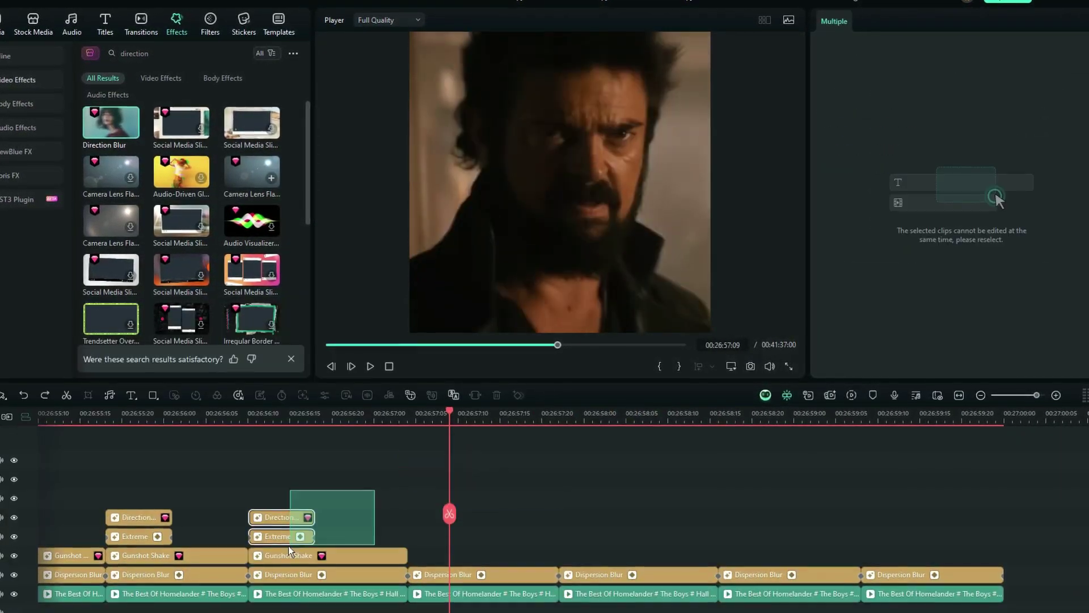
{"action": "key", "text": "ctrl+v"}
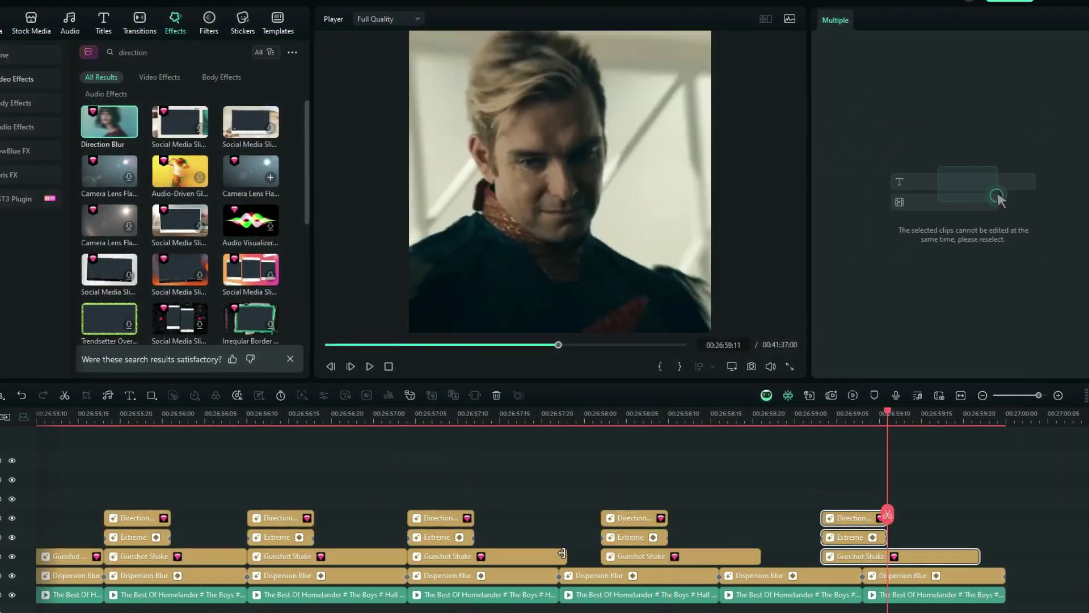
{"action": "left_click_drag", "start_coordinate": [636, 555], "coordinate": [592, 556]}
{"action": "left_click_drag", "start_coordinate": [850, 491], "coordinate": [852, 556]}
{"action": "left_click_drag", "start_coordinate": [865, 556], "coordinate": [766, 555]}
{"action": "key", "text": "ctrl+v"}
{"action": "left_click_drag", "start_coordinate": [1021, 560], "coordinate": [1002, 560]}
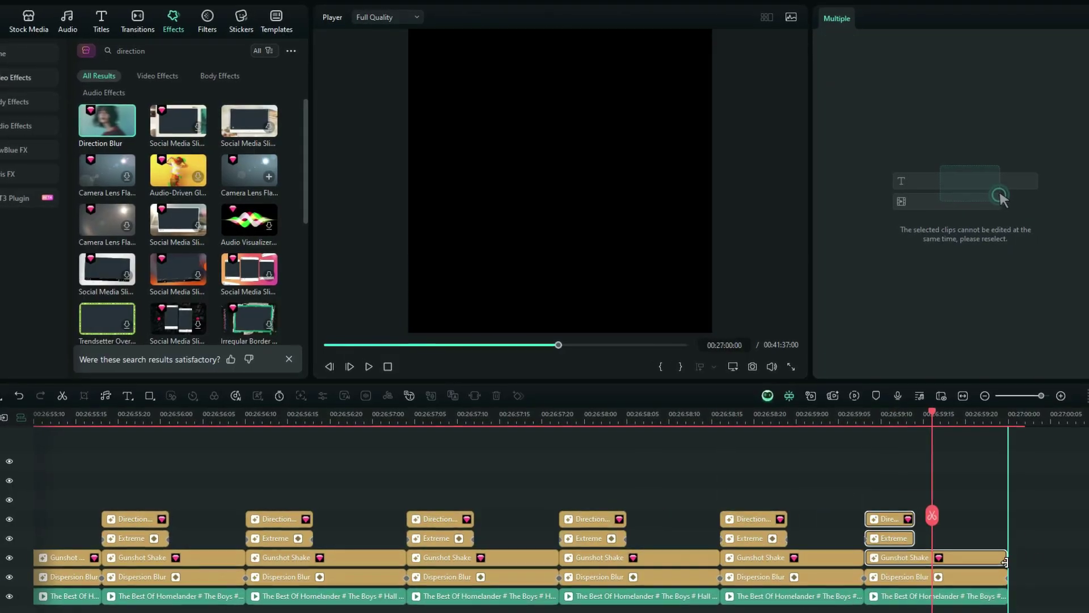
{"action": "left_click", "coordinate": [1004, 560]}
- Render the timeline preview and review the edited clips
{"action": "key", "text": "Return"}
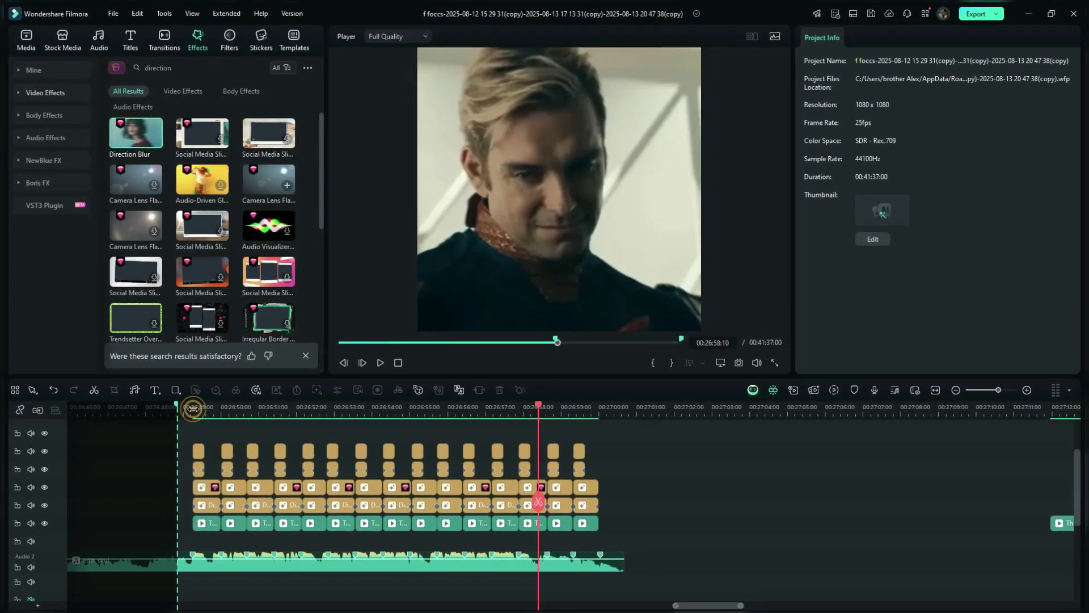
{"action": "left_click_drag", "start_coordinate": [251, 409], "coordinate": [610, 451]}
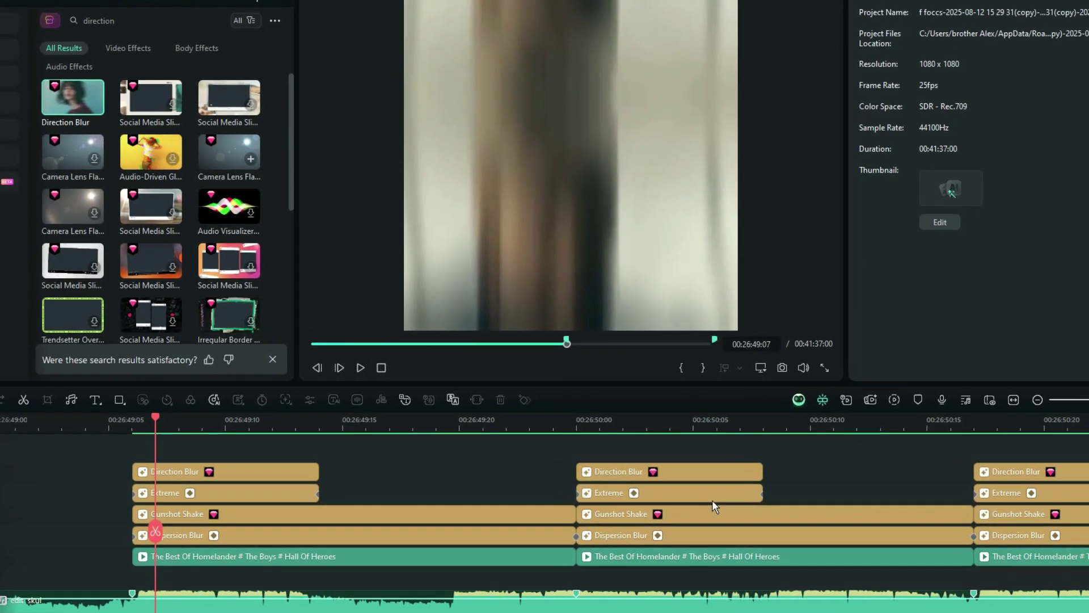
- Remove the Position Y keyframe at the start of the first clip's Extreme effect and keyframe Position X at 1 there
{"action": "left_click", "coordinate": [165, 494]}
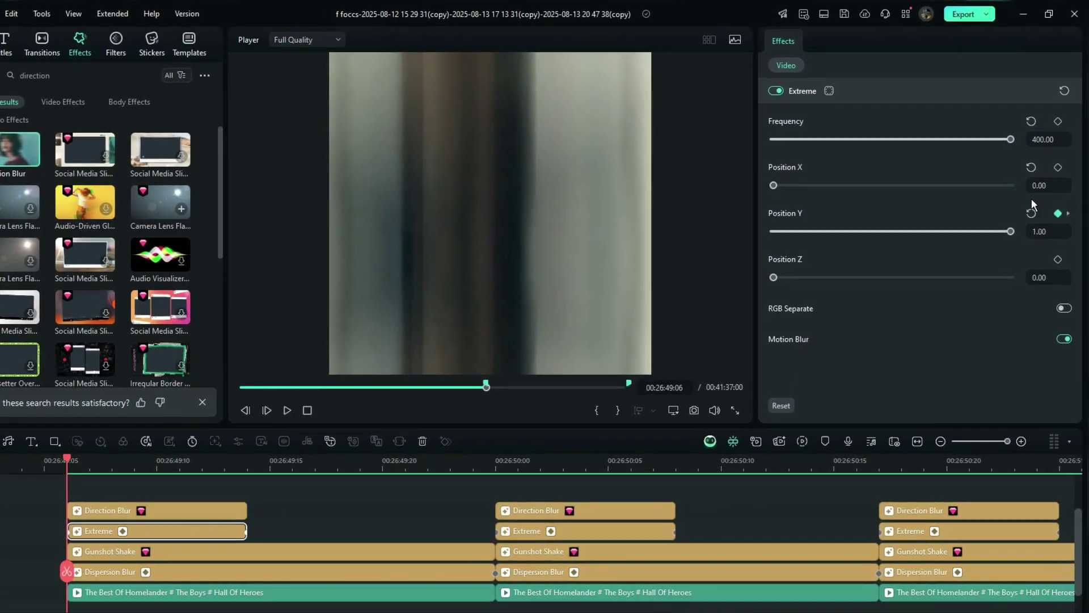
{"action": "left_click", "coordinate": [1044, 219]}
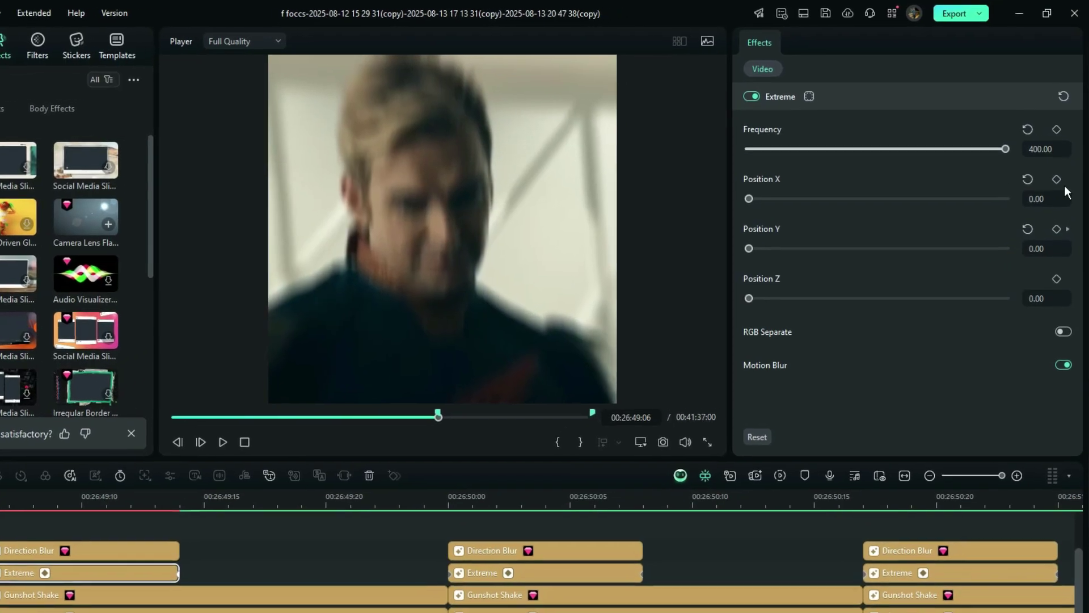
{"action": "left_click", "coordinate": [1051, 187]}
{"action": "type", "text": "1"}
{"action": "key", "text": "Return"}
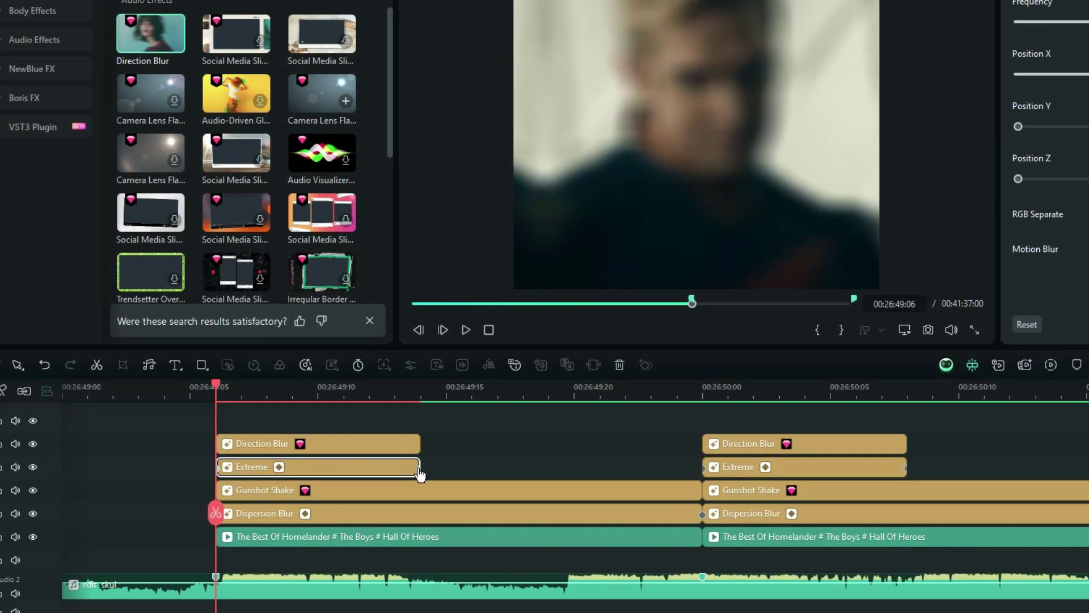
- At the end of the Extreme effect, remove the Position Y keyframe, reset Position Y and keyframe Position X at 0
{"action": "left_click", "coordinate": [103, 612]}
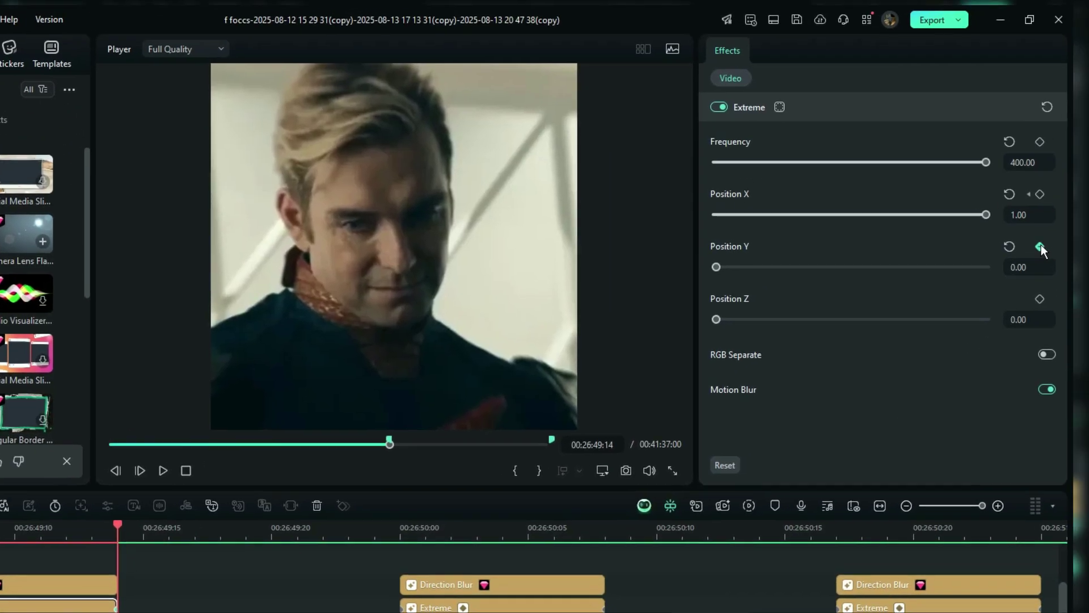
{"action": "left_click", "coordinate": [1060, 238]}
{"action": "left_click", "coordinate": [980, 258]}
{"action": "left_click", "coordinate": [1011, 206]}
{"action": "left_click", "coordinate": [999, 219]}
{"action": "type", "text": "0"}
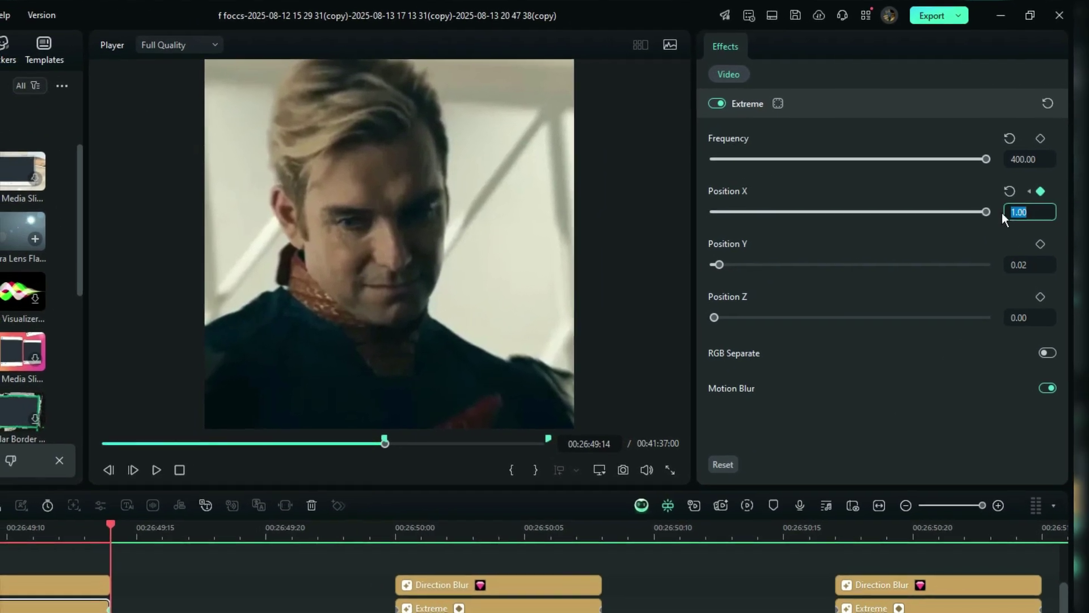
{"action": "key", "text": "Return"}
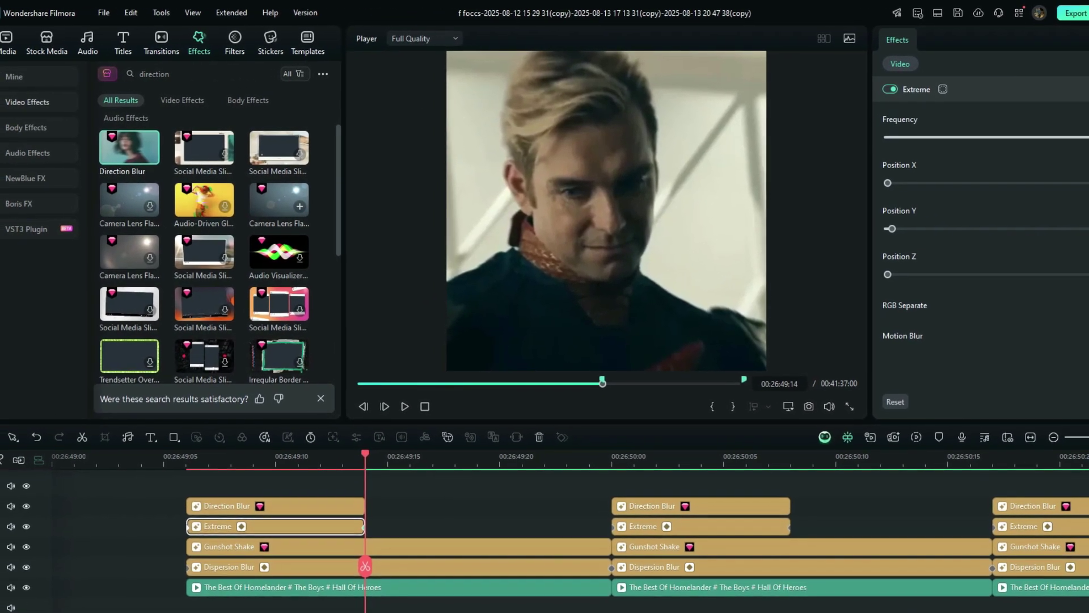
- Set the first clip's Extreme frequency to 50 and reset its Direction Blur direction to 0 degrees
{"action": "key", "text": "Left"}
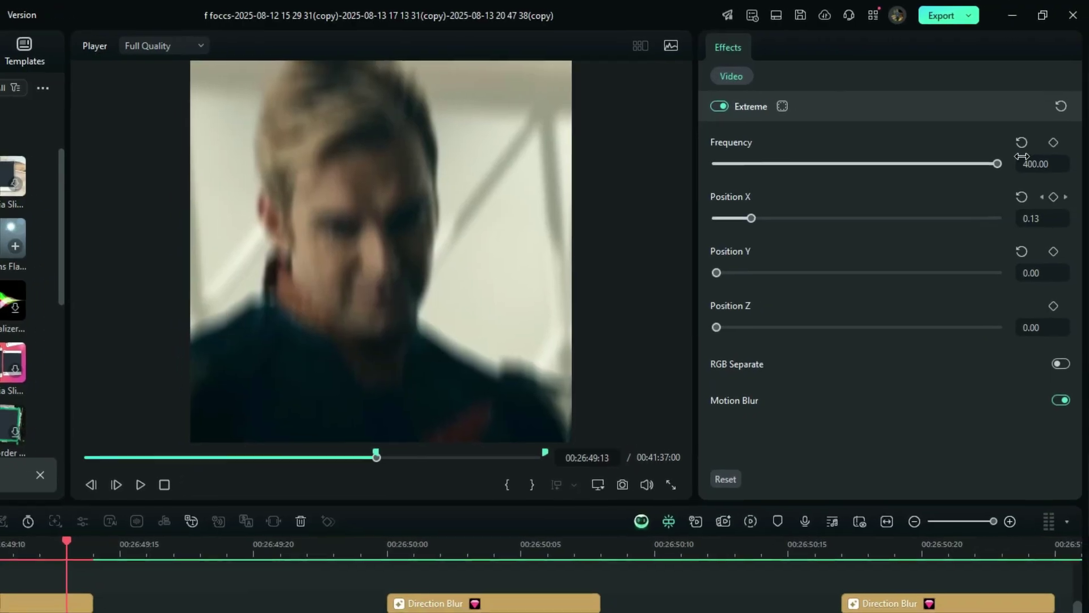
{"action": "left_click", "coordinate": [1066, 152]}
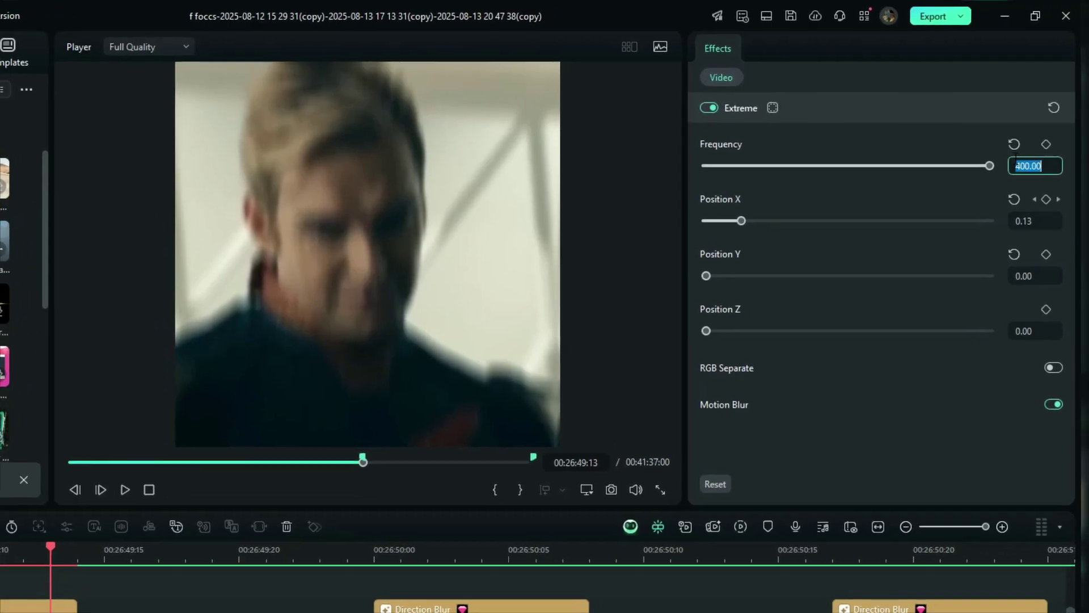
{"action": "type", "text": "50"}
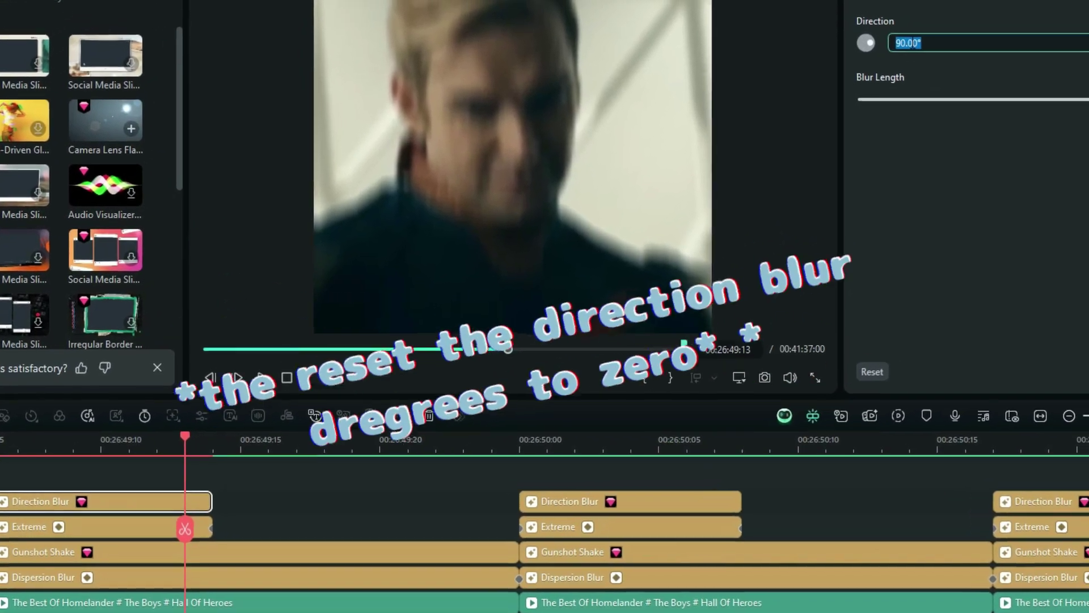
{"action": "left_click", "coordinate": [955, 89]}
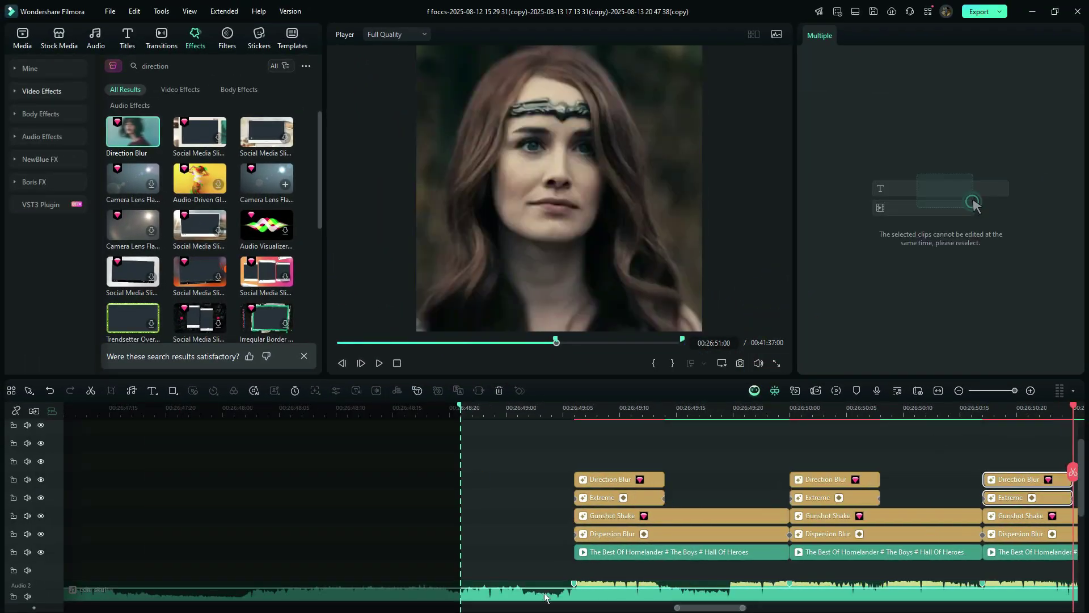
- Replace the old Direction Blur and Extreme pair on the clip at 26:51:10 with the adjusted copy and delete the following clip's old pair
{"action": "scroll", "coordinate": [535, 493], "scroll_direction": "right", "scroll_amount": 3}
{"action": "key", "text": "Delete"}
{"action": "left_click_drag", "start_coordinate": [427, 466], "coordinate": [342, 497]}
{"action": "left_click_drag", "start_coordinate": [689, 462], "coordinate": [738, 502]}
{"action": "key", "text": "Delete"}
{"action": "left_click", "coordinate": [533, 497]}
{"action": "left_click", "coordinate": [564, 498]}
{"action": "scroll", "coordinate": [590, 511], "scroll_direction": "up", "scroll_amount": 1}
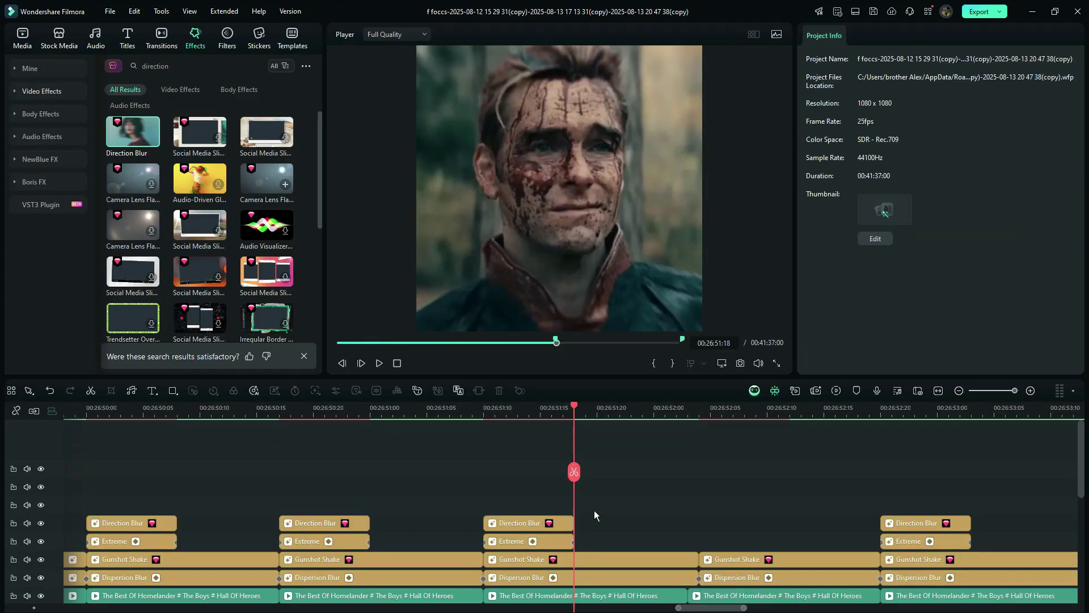
- Duplicate the adjusted Direction Blur and Extreme pair onto the following clips through the one at 26:53:14, aligned with each clip's start
{"action": "left_click_drag", "start_coordinate": [603, 510], "coordinate": [534, 542]}
{"action": "left_click_drag", "start_coordinate": [534, 523], "coordinate": [967, 541], "text": "alt"}
{"action": "left_click_drag", "start_coordinate": [731, 607], "coordinate": [885, 543]}
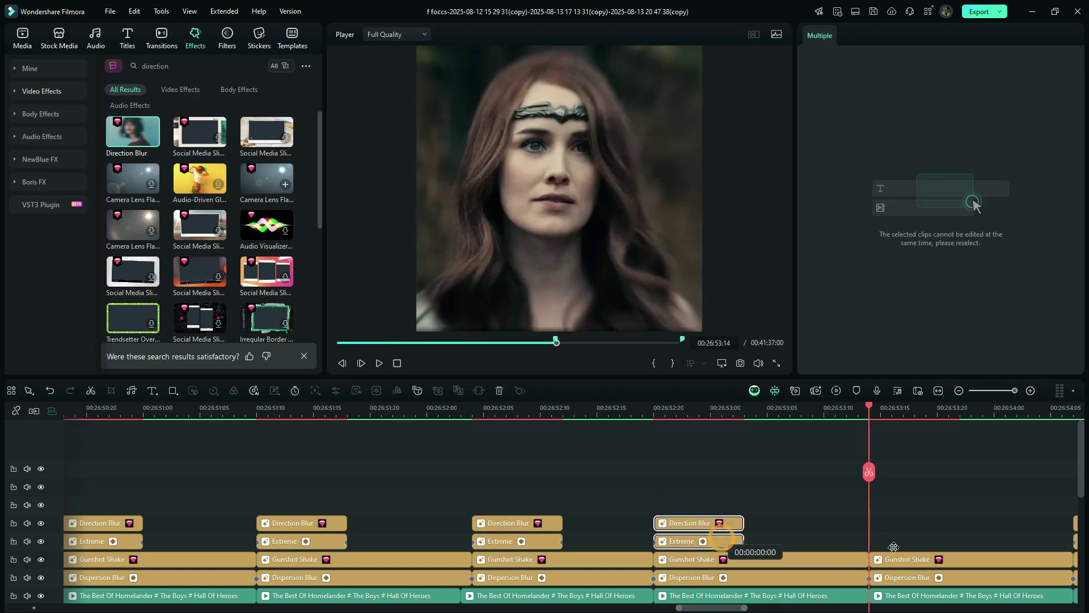
{"action": "left_click_drag", "start_coordinate": [963, 546], "coordinate": [940, 541]}
- Delete the old Direction Blur and Extreme effects on the remaining clips and place copies of the adjusted pair at each clip's start
{"action": "left_click_drag", "start_coordinate": [960, 407], "coordinate": [1066, 408]}
{"action": "left_click", "coordinate": [791, 501]}
{"action": "left_click_drag", "start_coordinate": [967, 499], "coordinate": [633, 547]}
{"action": "key", "text": "Delete"}
{"action": "left_click_drag", "start_coordinate": [529, 505], "coordinate": [508, 542]}
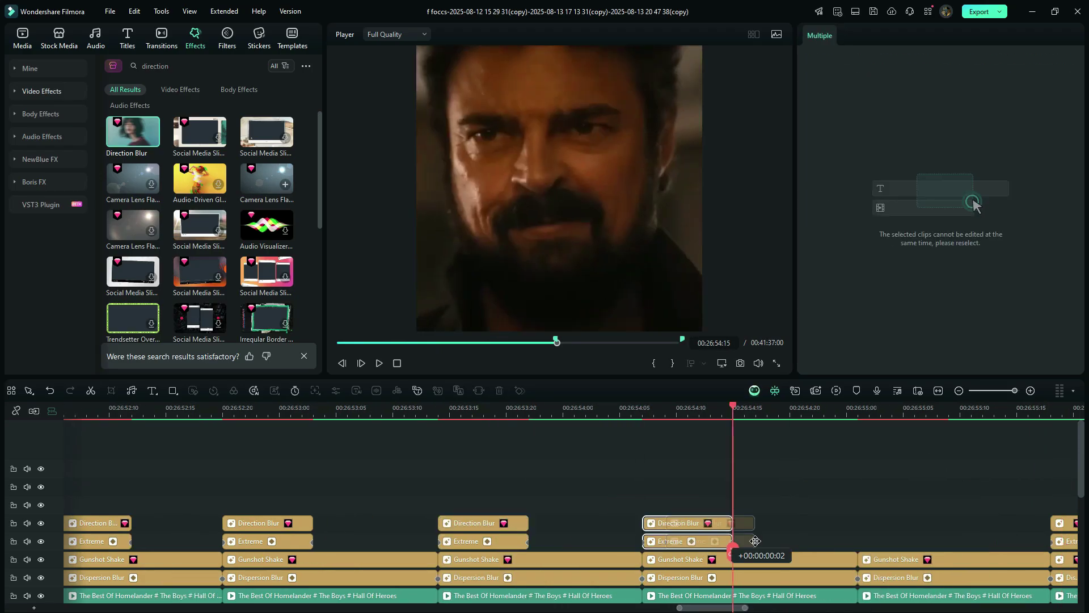
{"action": "left_click_drag", "start_coordinate": [874, 536], "coordinate": [942, 537], "text": "alt"}
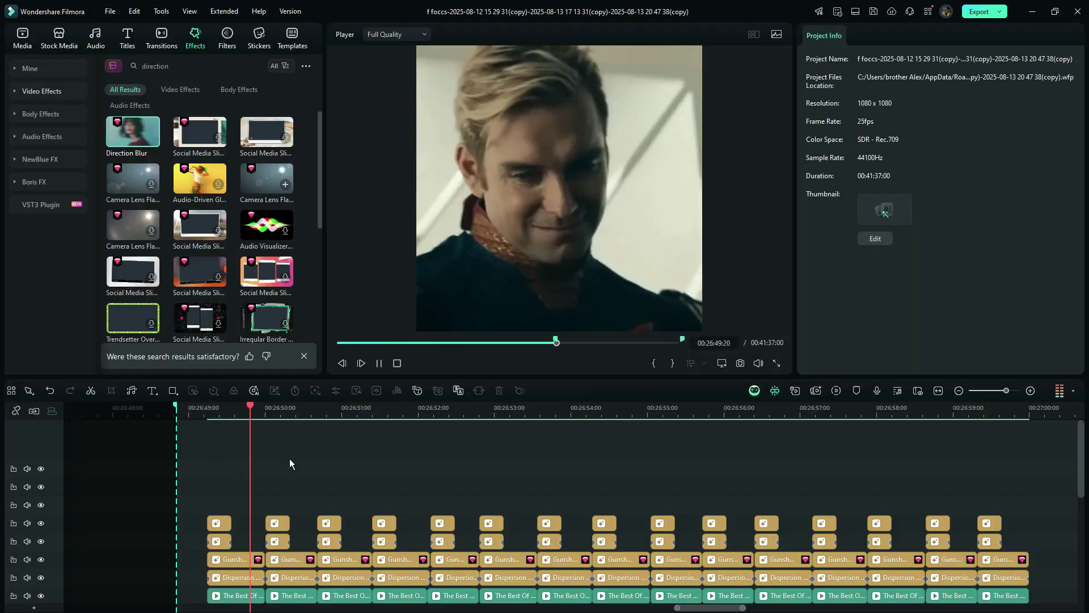